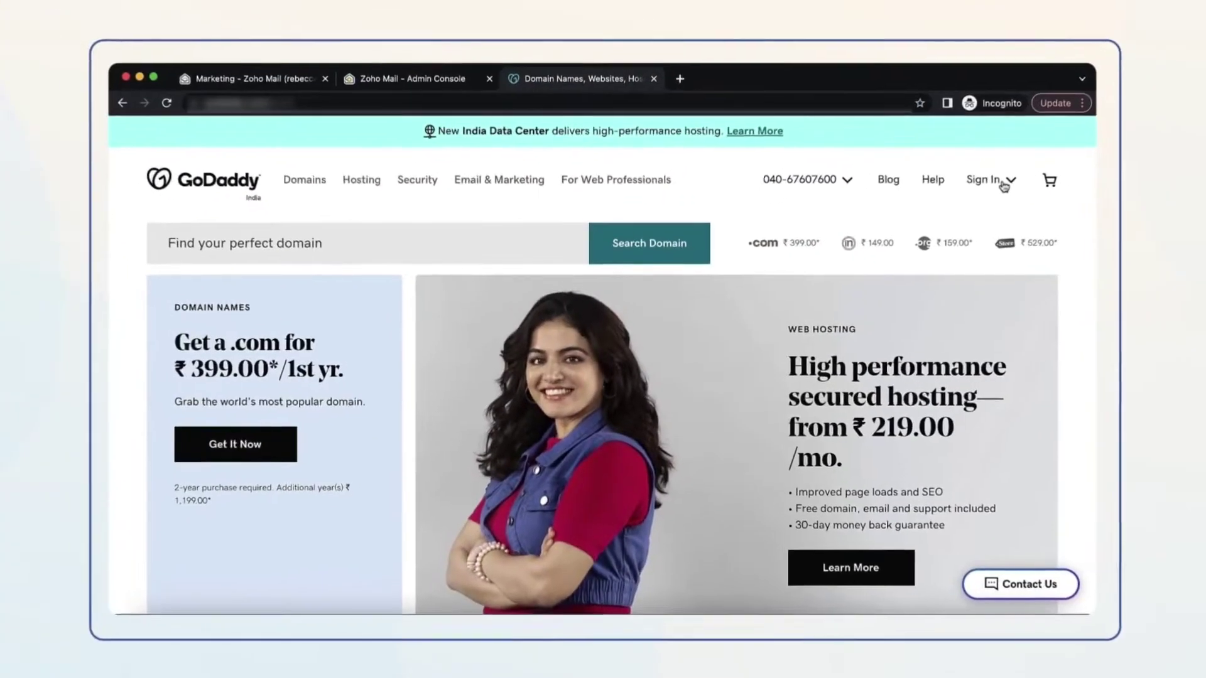
# Open the domain's DNS Management page and start a new, empty MX record form
pyautogui.click(986, 180)
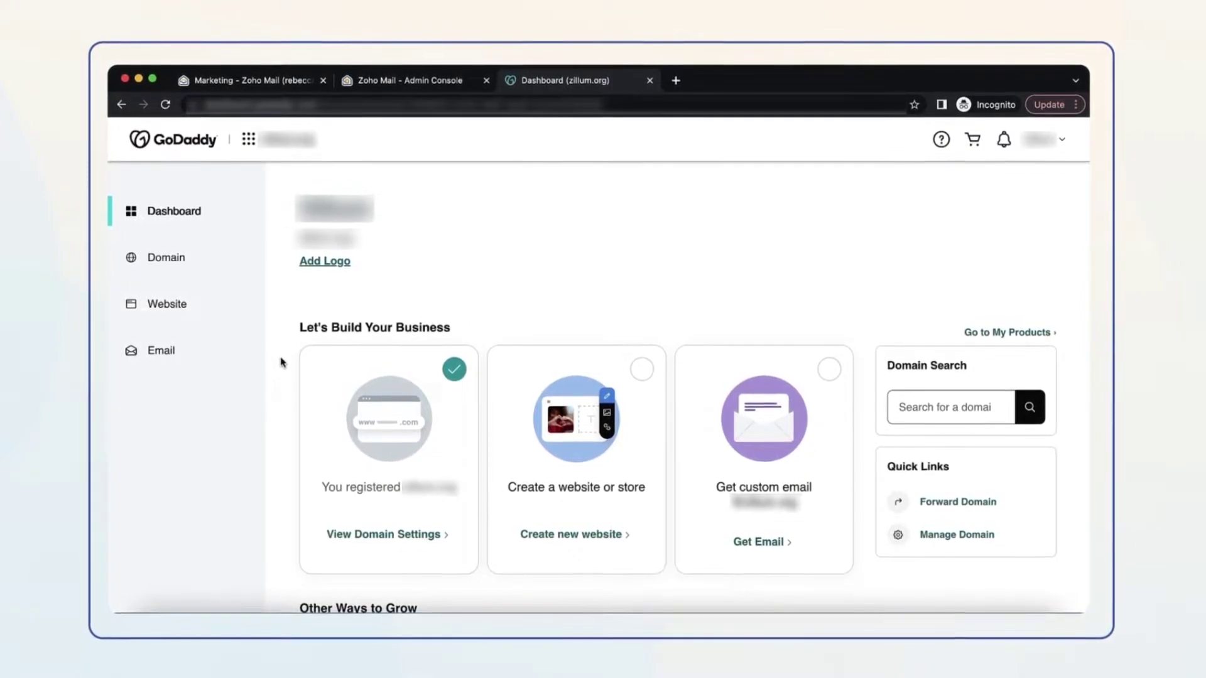
pyautogui.click(183, 262)
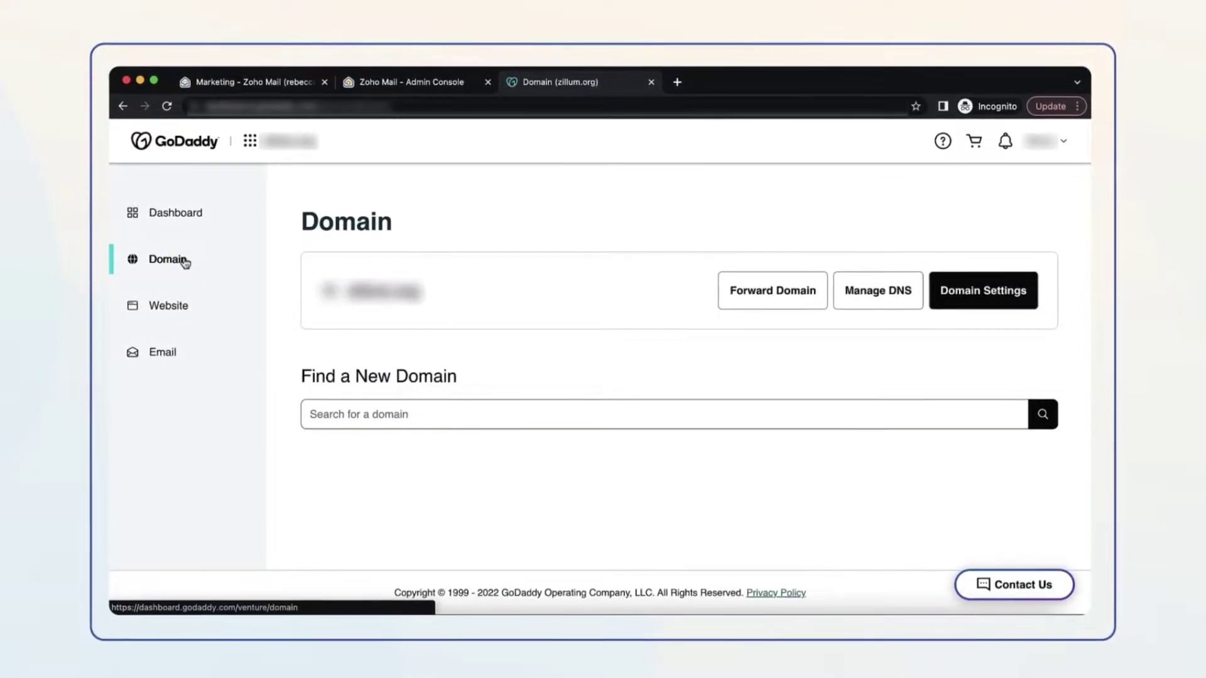
pyautogui.click(888, 298)
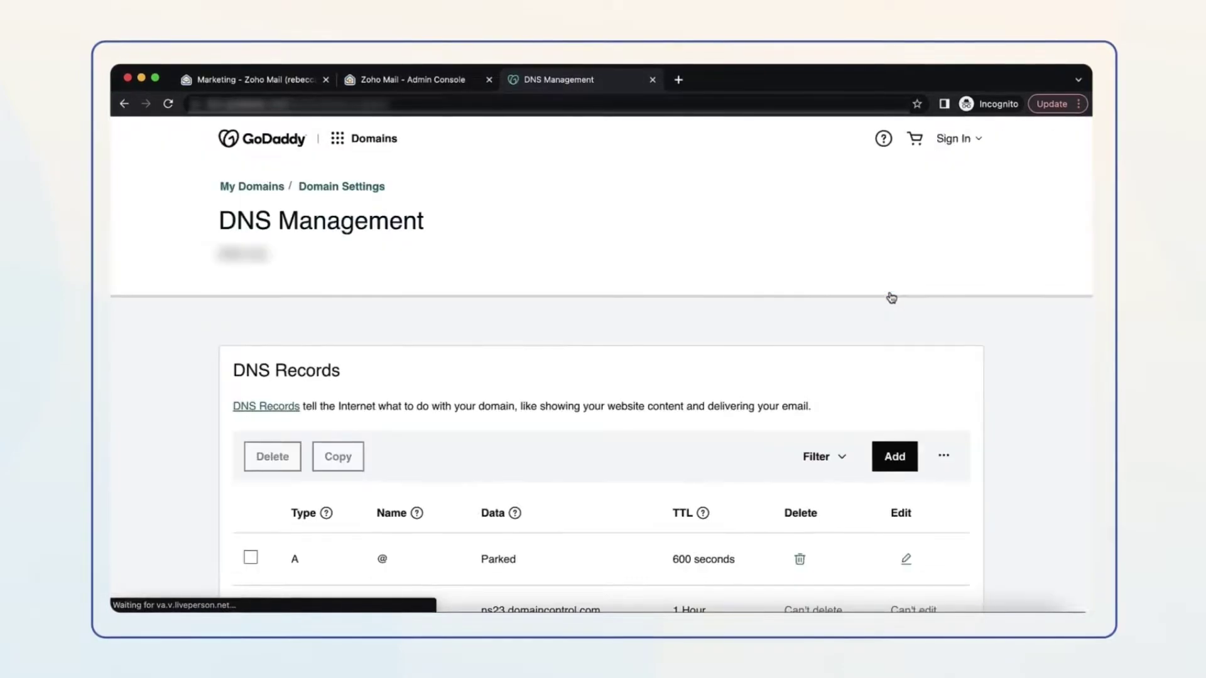
pyautogui.click(889, 503)
pyautogui.scroll(-5, 888, 477)
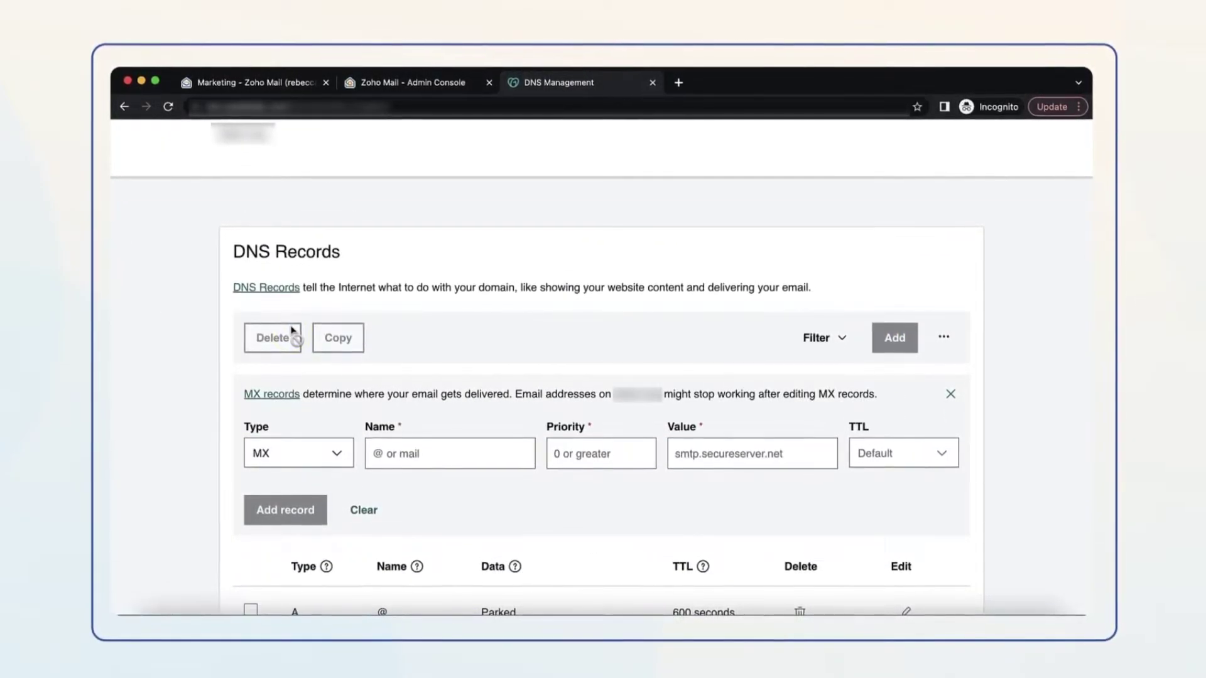
# Copy the first MX host from Zoho into the record Name and enter priority 10
pyautogui.click(388, 88)
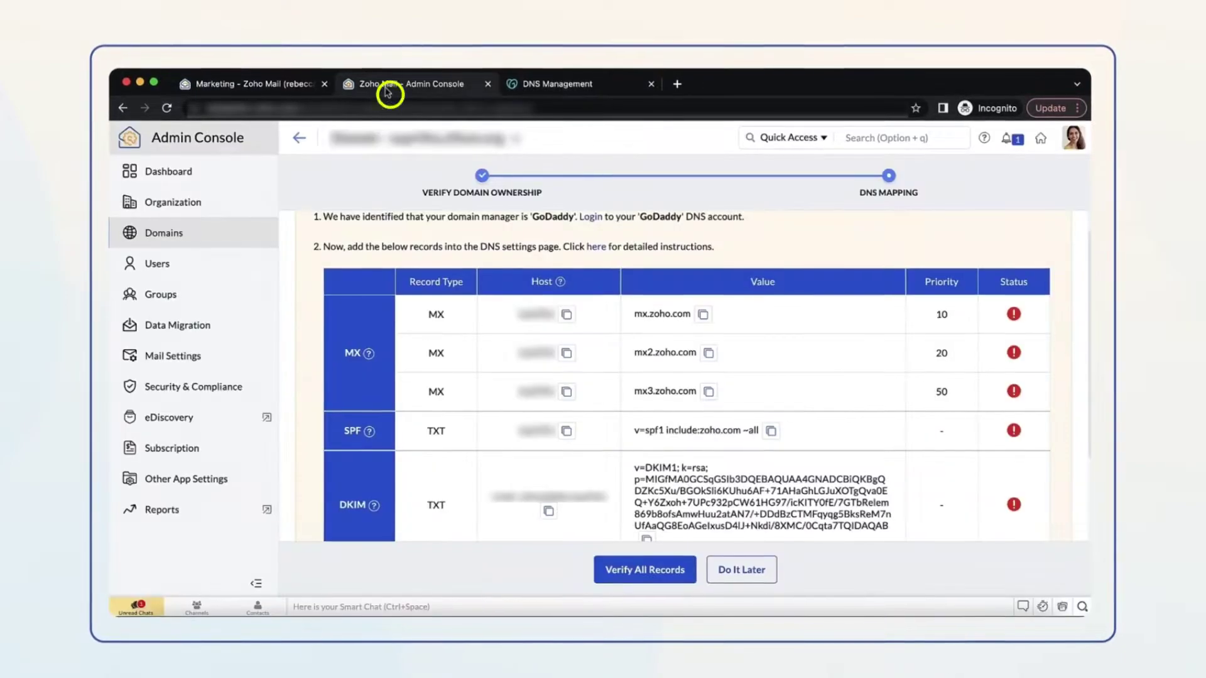
pyautogui.click(567, 317)
pyautogui.click(568, 317)
pyautogui.click(577, 82)
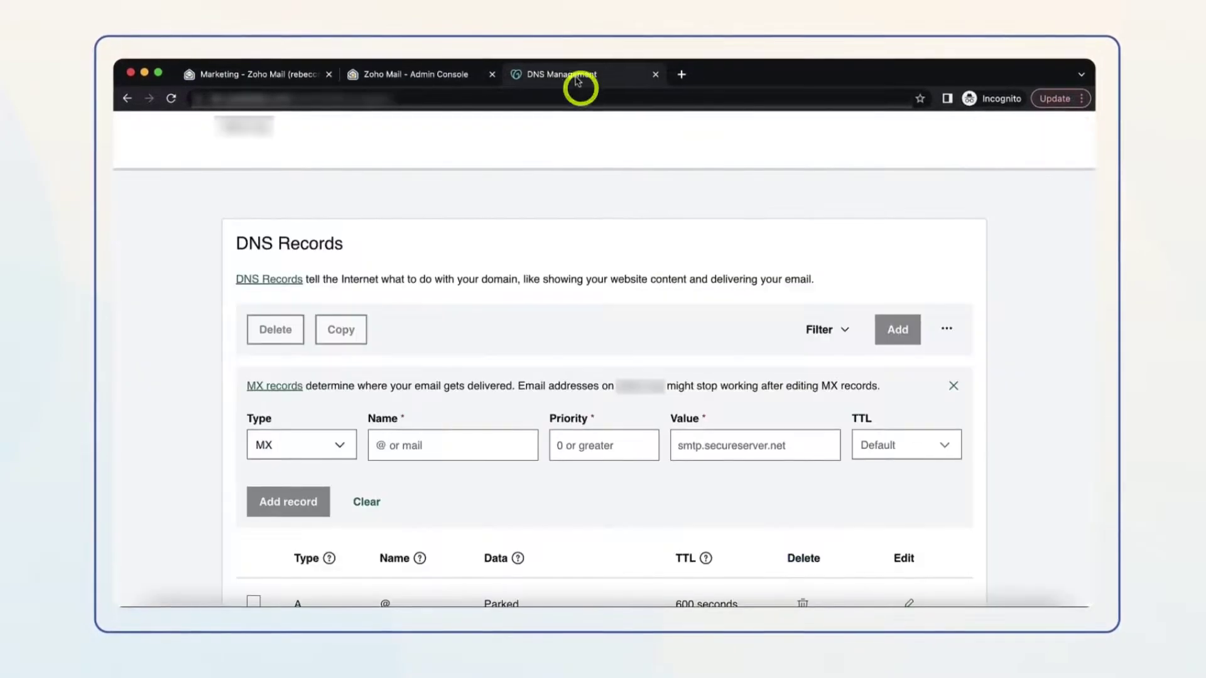
pyautogui.click(451, 447)
pyautogui.hotkey('ctrl', 'v')
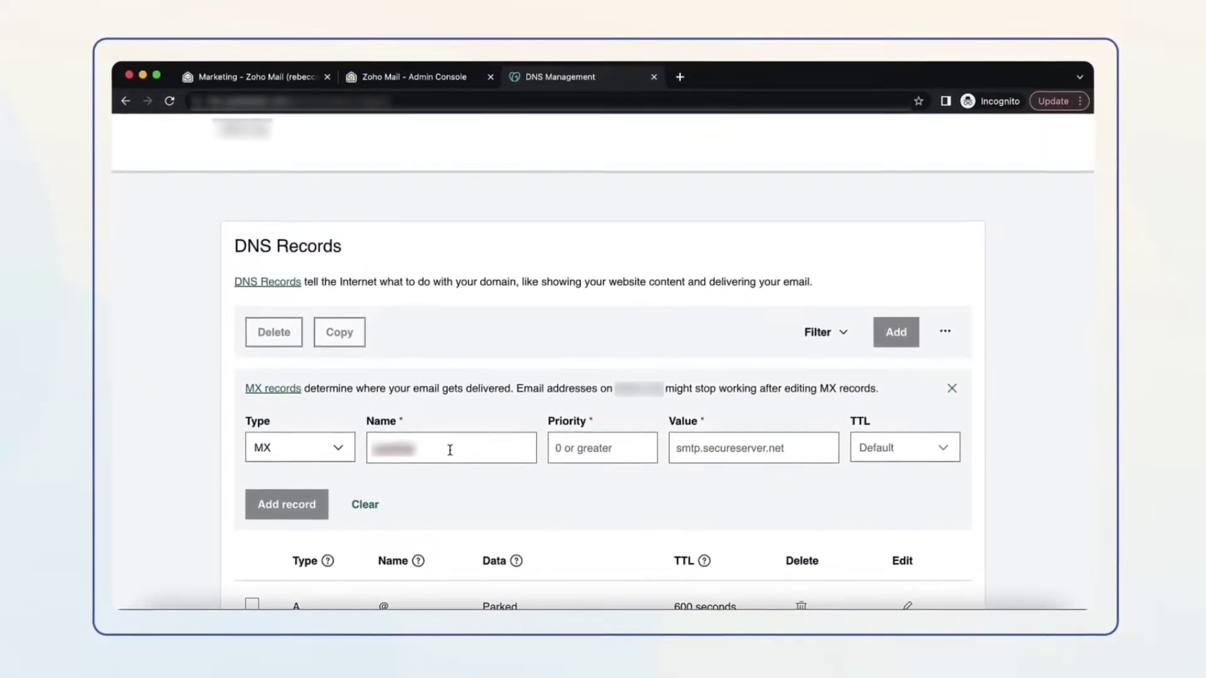
pyautogui.click(584, 453)
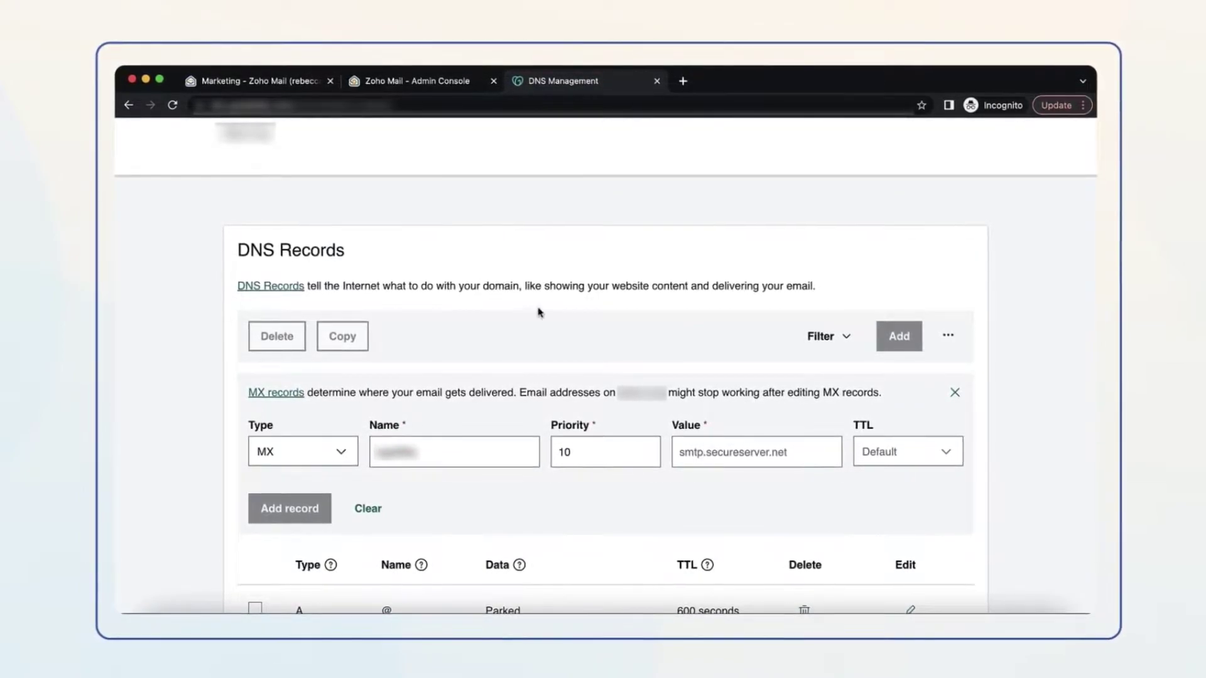
# Use mx.zoho.com from Zoho as the value and set the TTL to 1/2 Hour
pyautogui.click(413, 88)
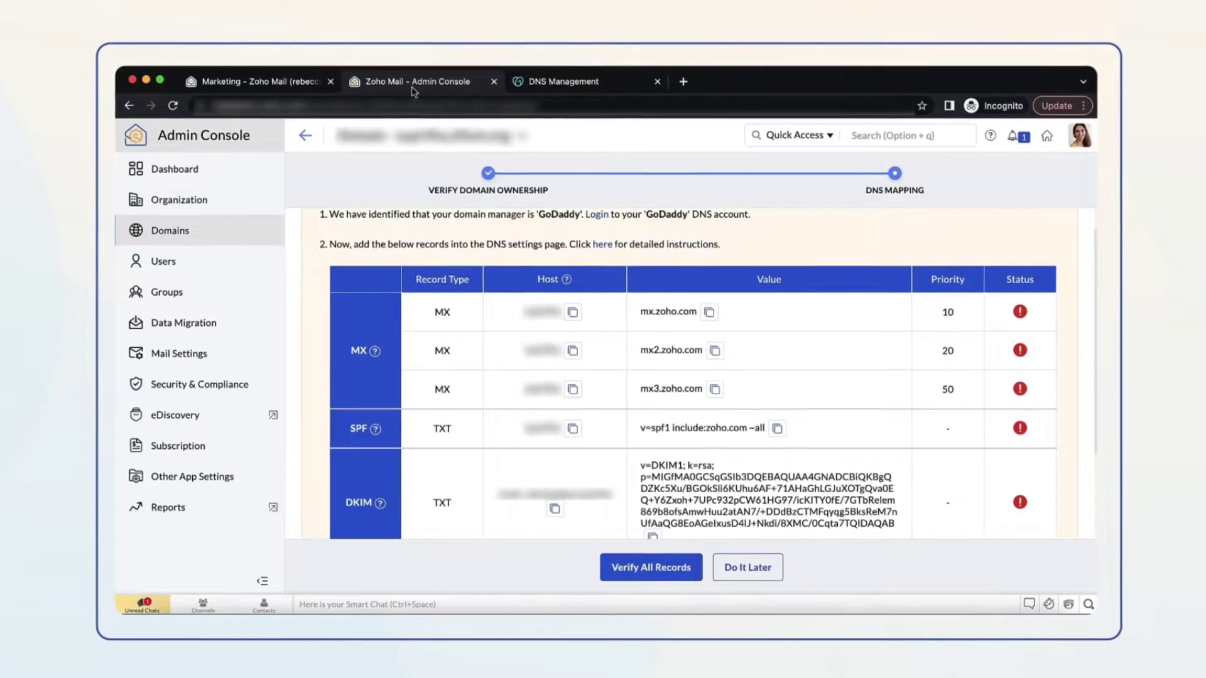
pyautogui.click(714, 319)
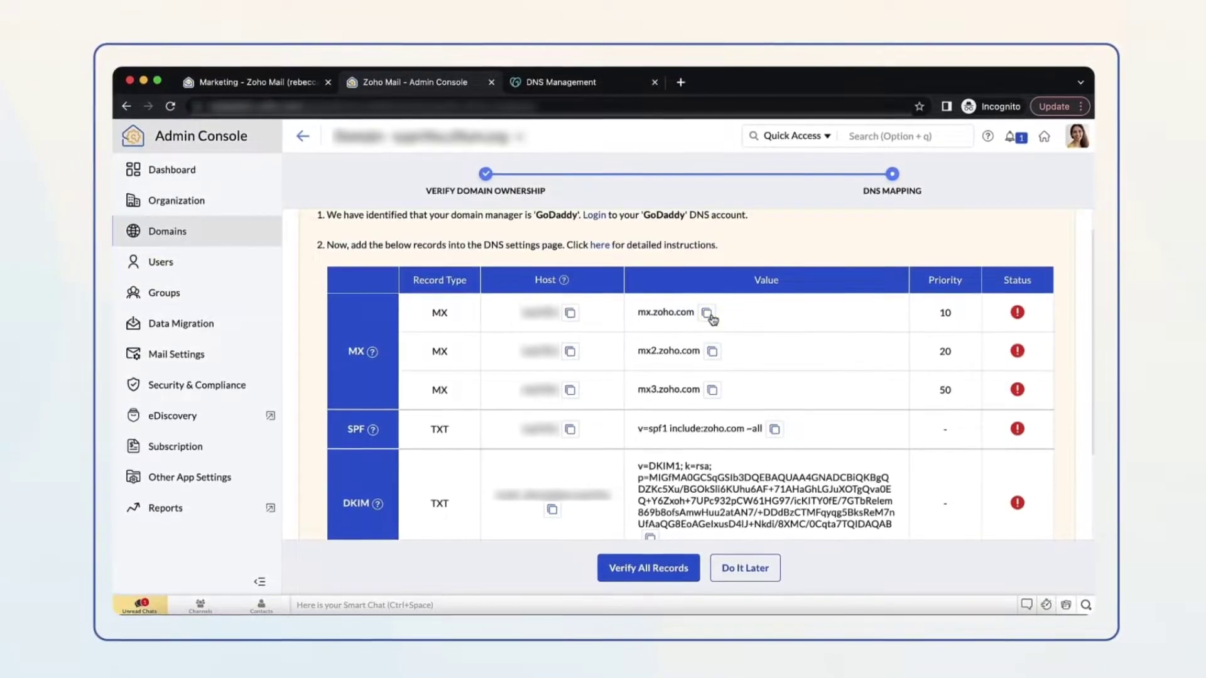
pyautogui.click(631, 82)
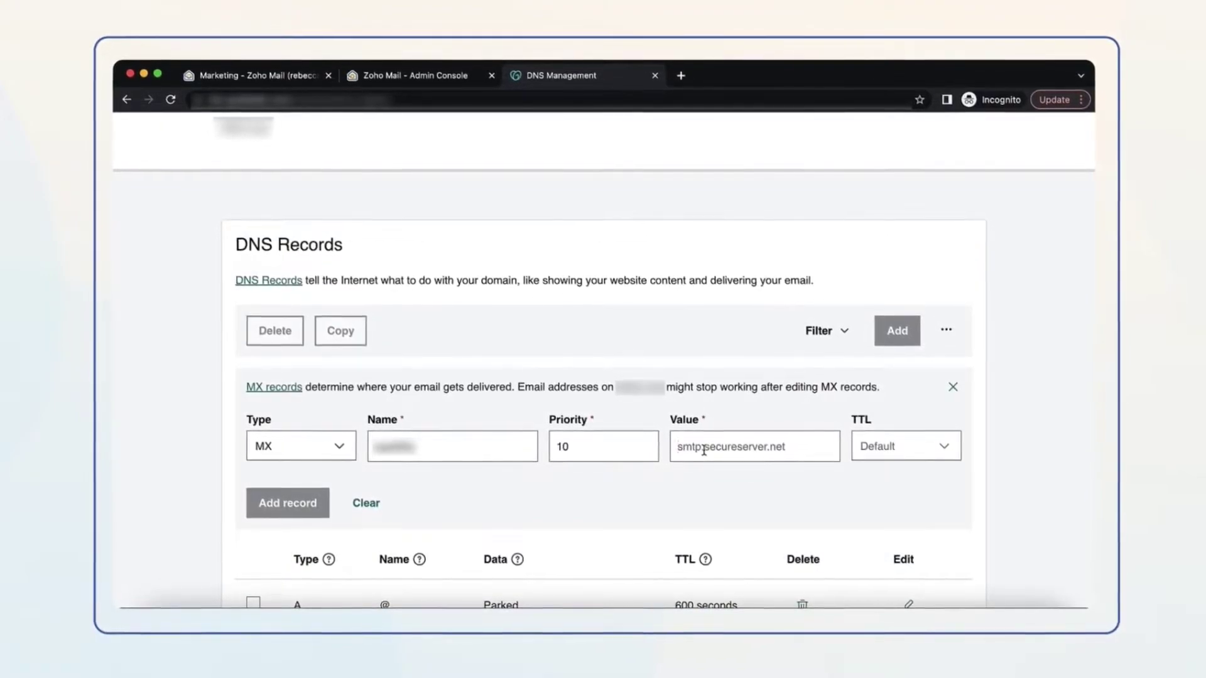
pyautogui.click(906, 453)
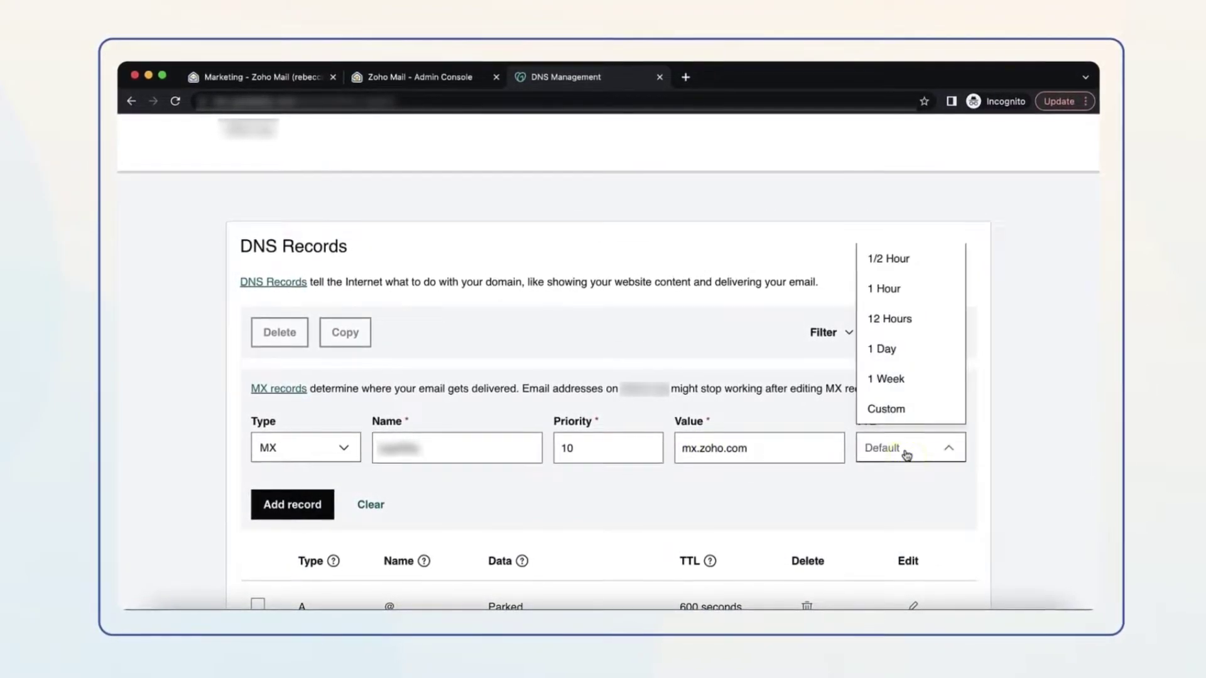
pyautogui.click(909, 272)
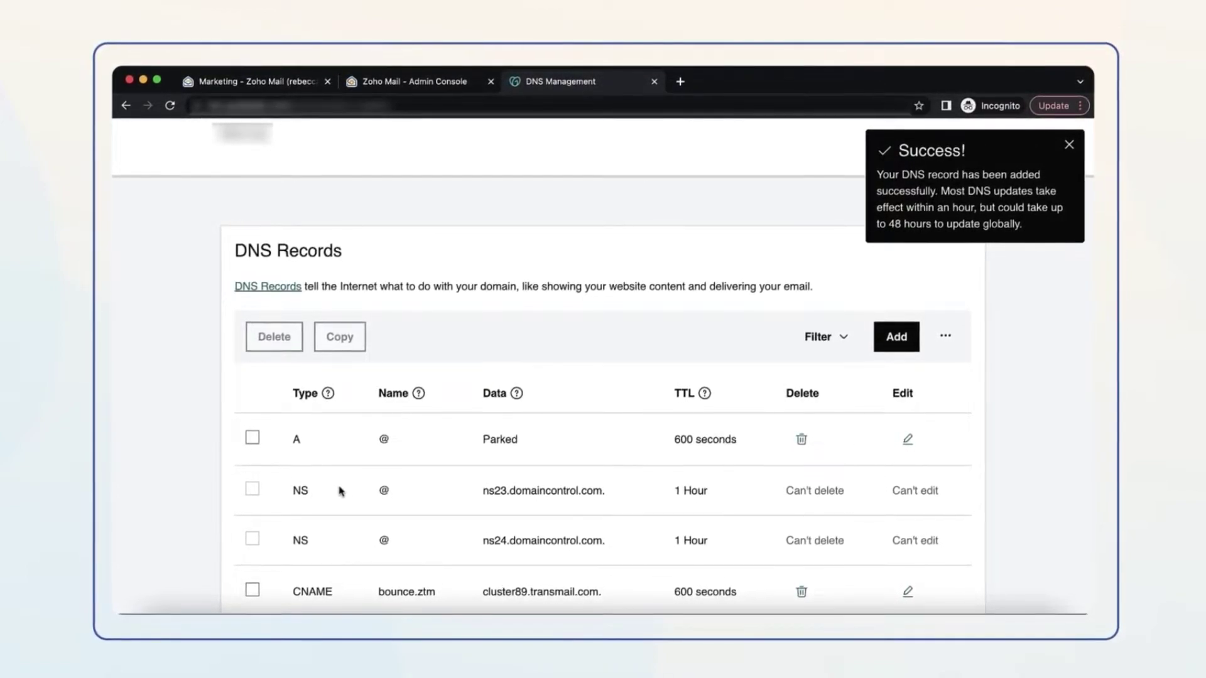
# Start a second MX record and copy the second MX host from Zoho into it
pyautogui.click(897, 340)
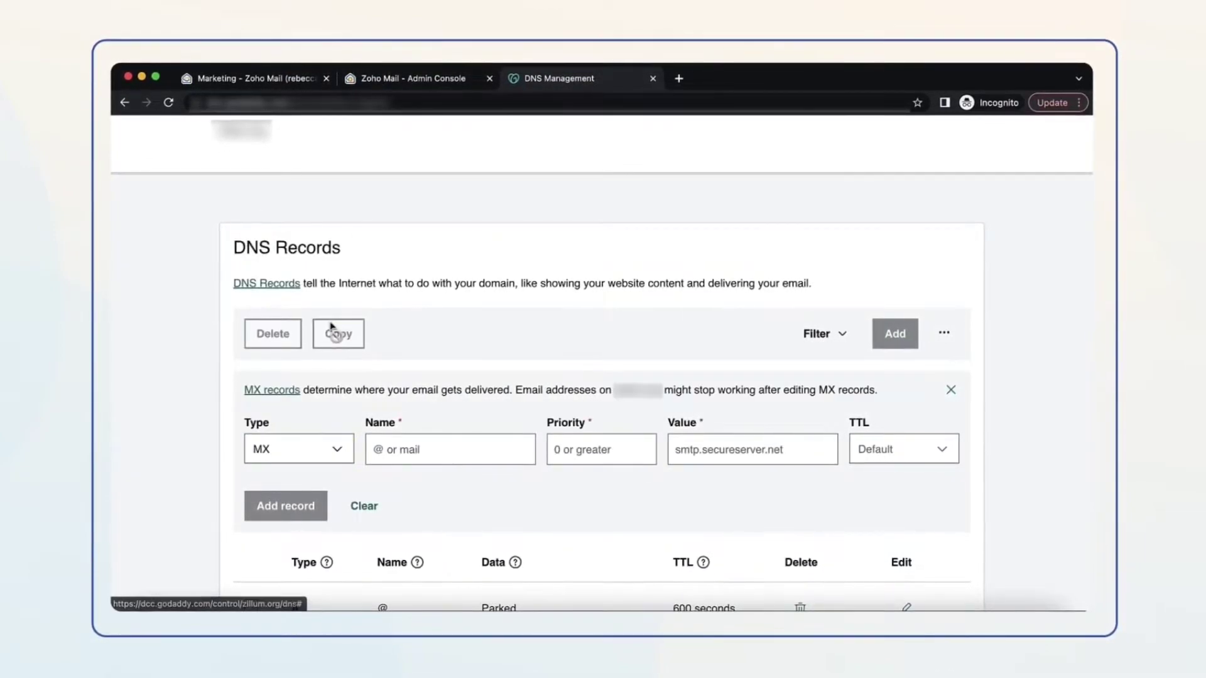
pyautogui.click(426, 87)
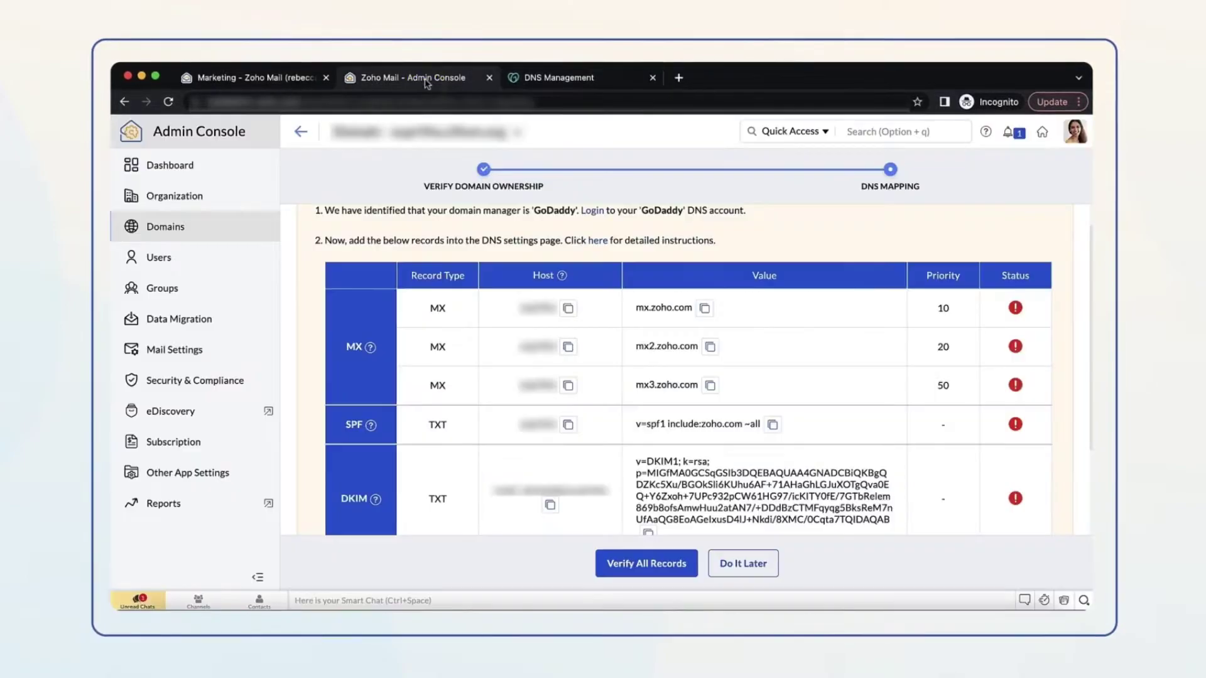
pyautogui.click(571, 348)
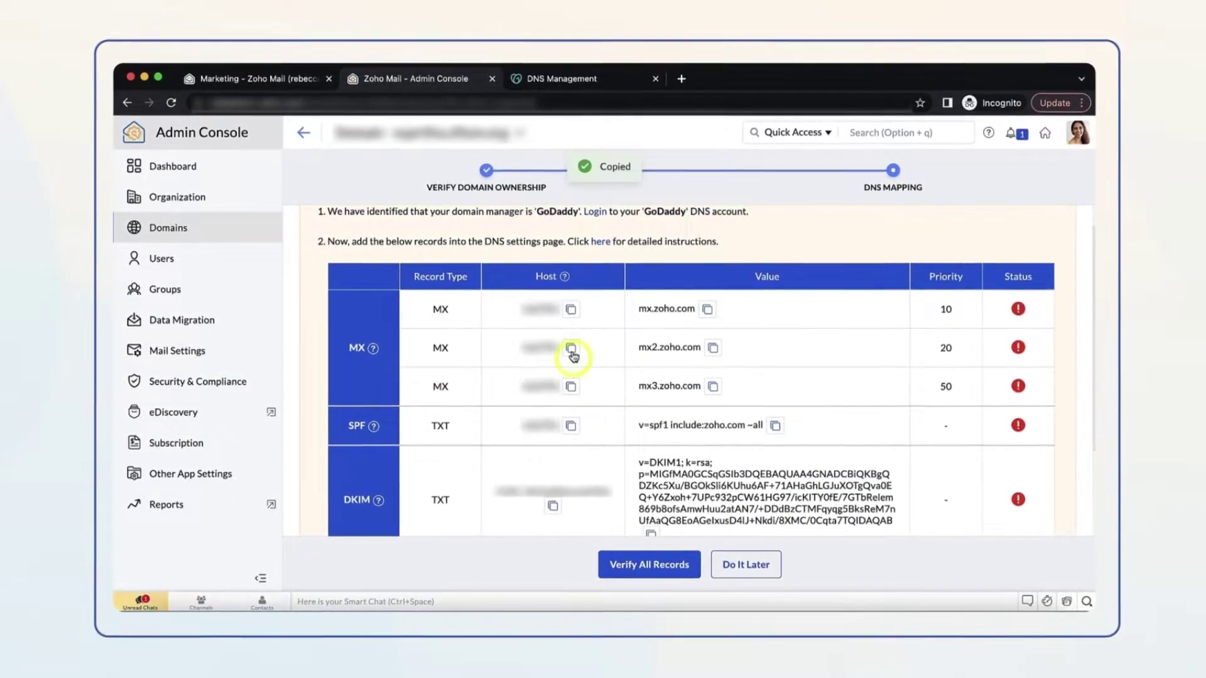
pyautogui.click(584, 78)
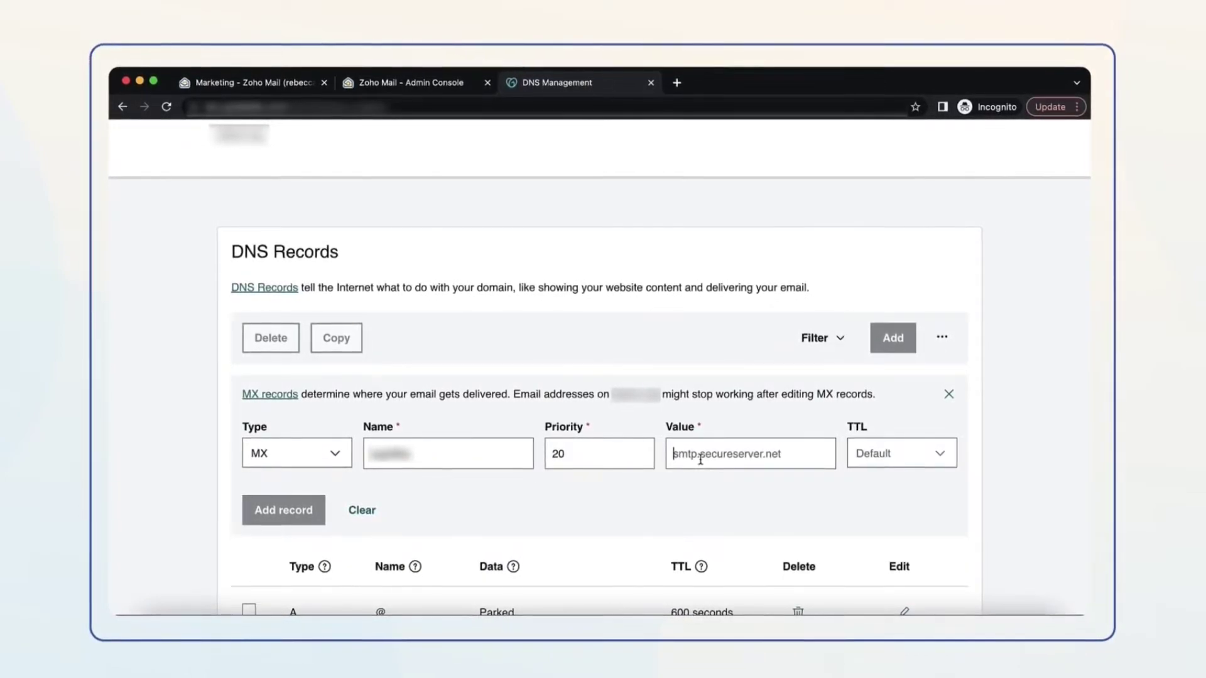
# Set value mx2.zoho.com, priority 20 and TTL 1/2 Hour, then save the record
pyautogui.click(426, 84)
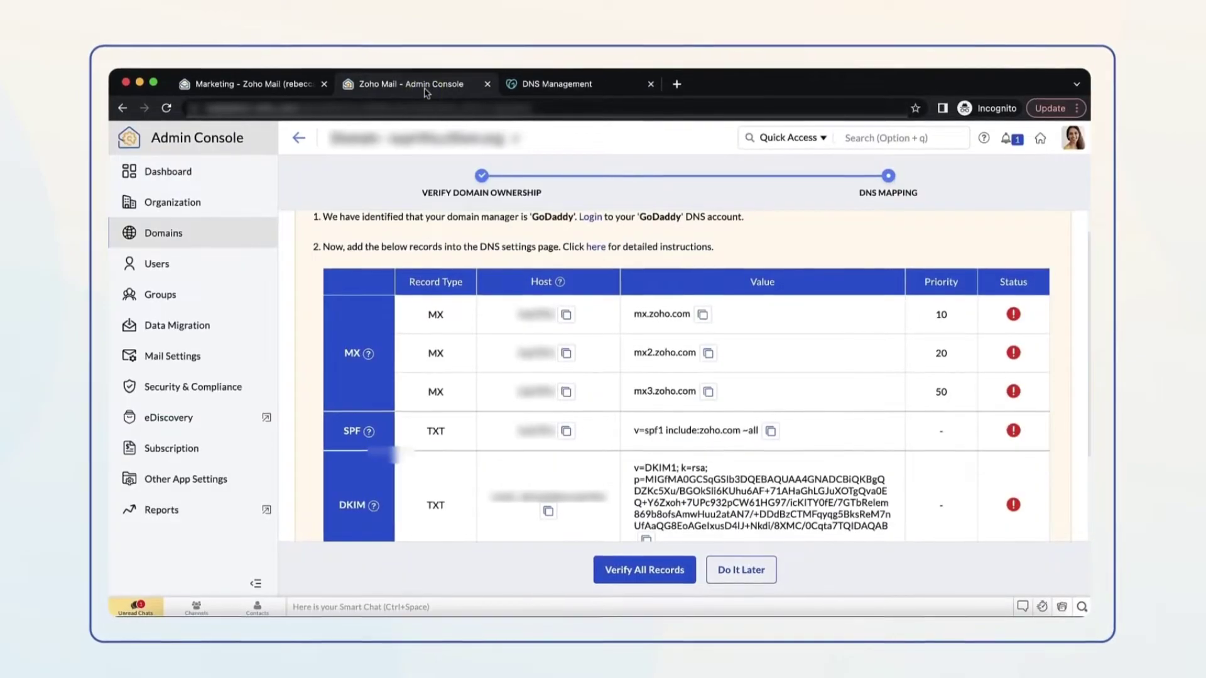
pyautogui.click(709, 355)
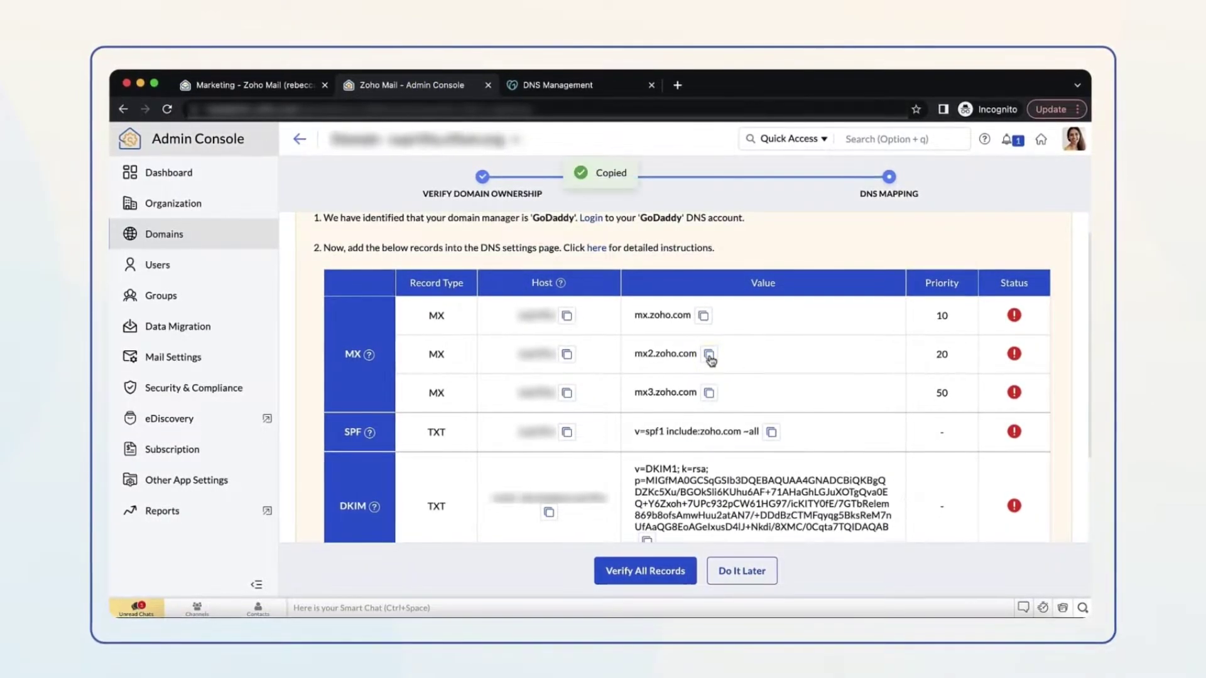
pyautogui.click(588, 95)
pyautogui.click(734, 456)
pyautogui.press('super+v')
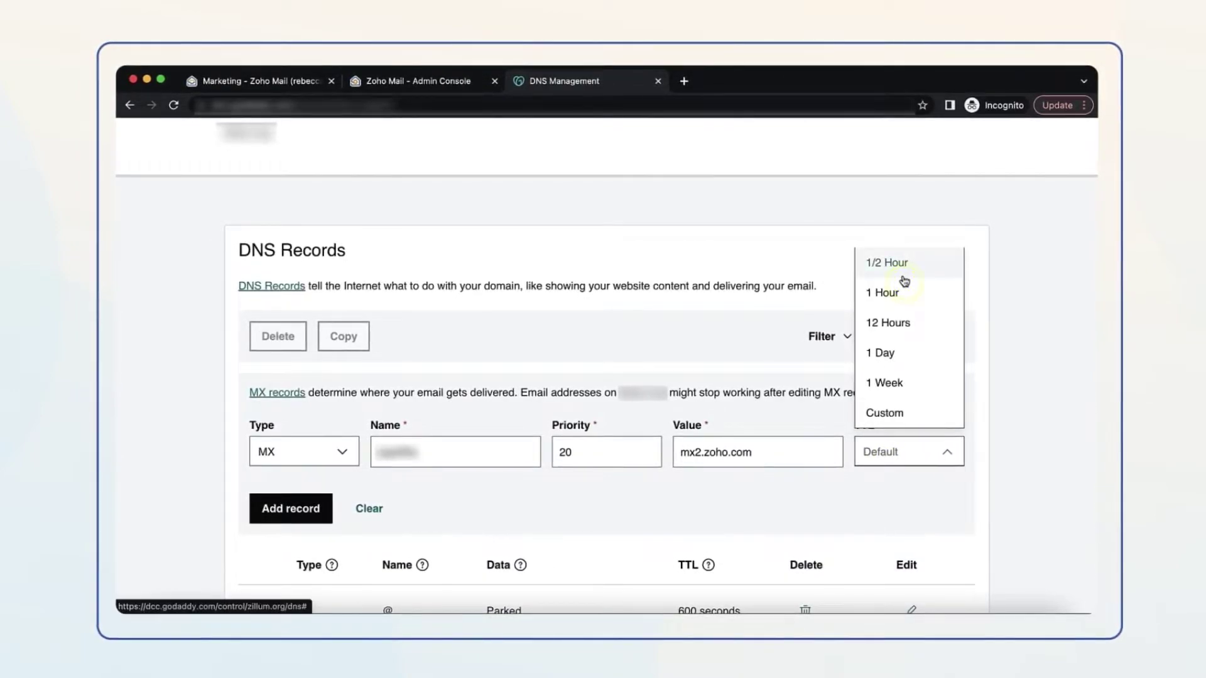
pyautogui.click(904, 276)
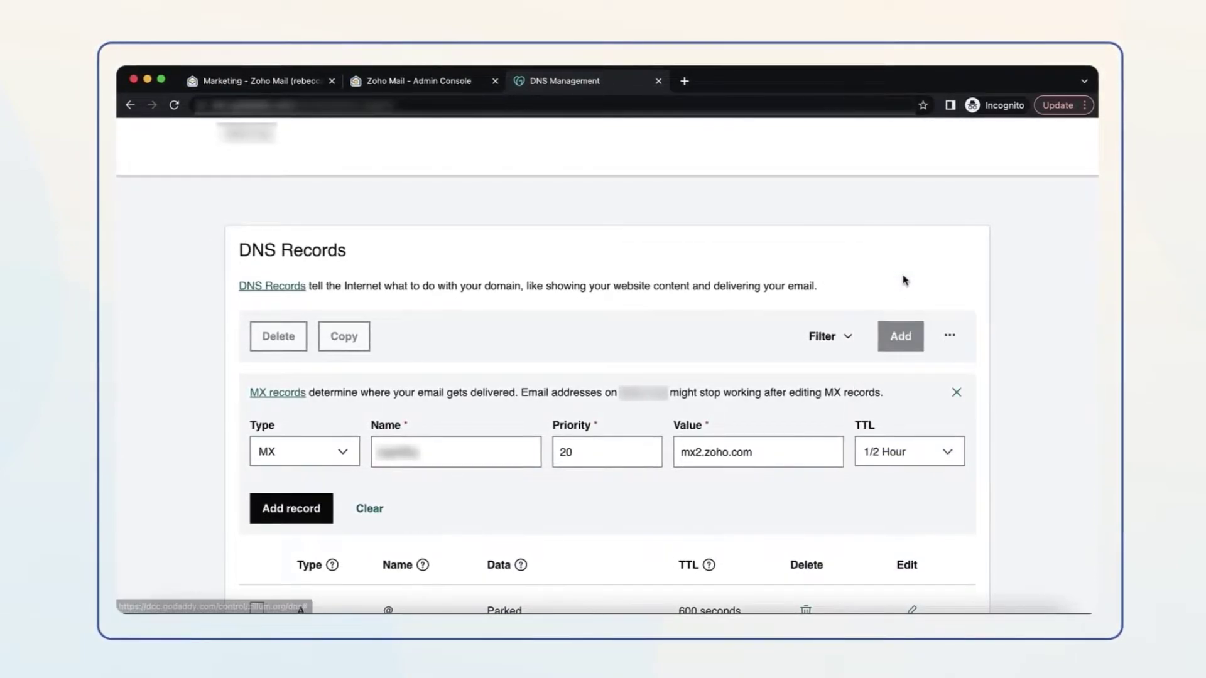
pyautogui.click(290, 509)
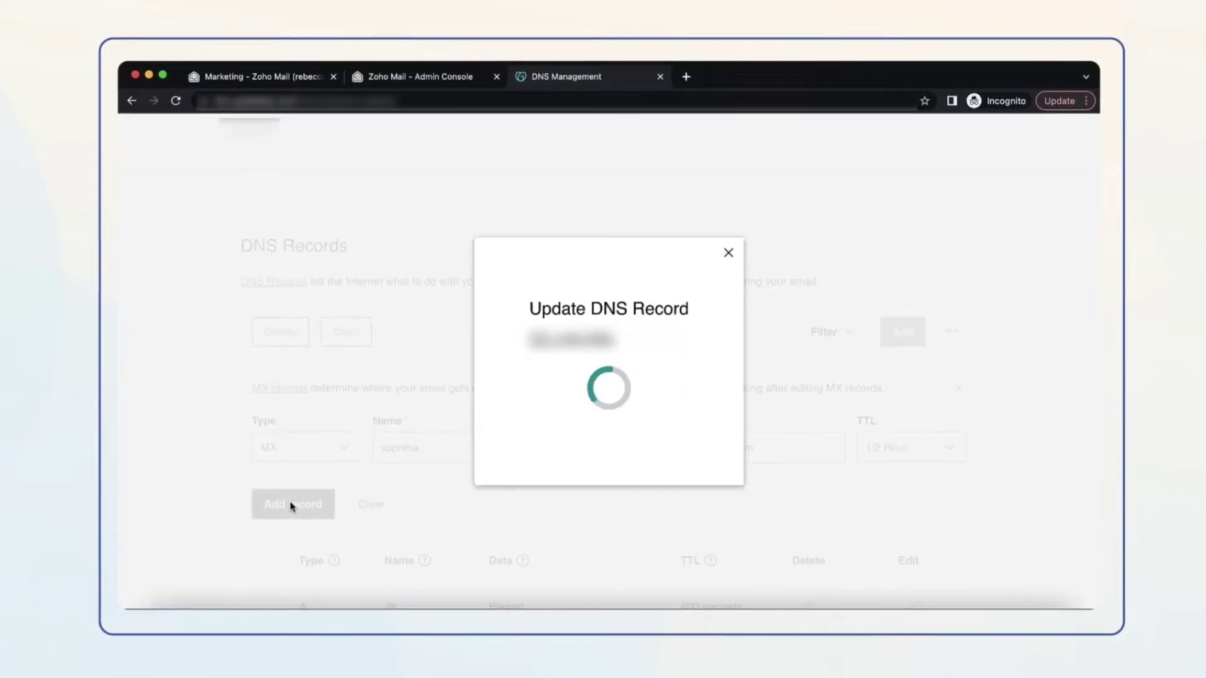
# Begin a third DNS record and bring up the Zoho records table
pyautogui.click(903, 336)
pyautogui.click(298, 450)
pyautogui.click(407, 81)
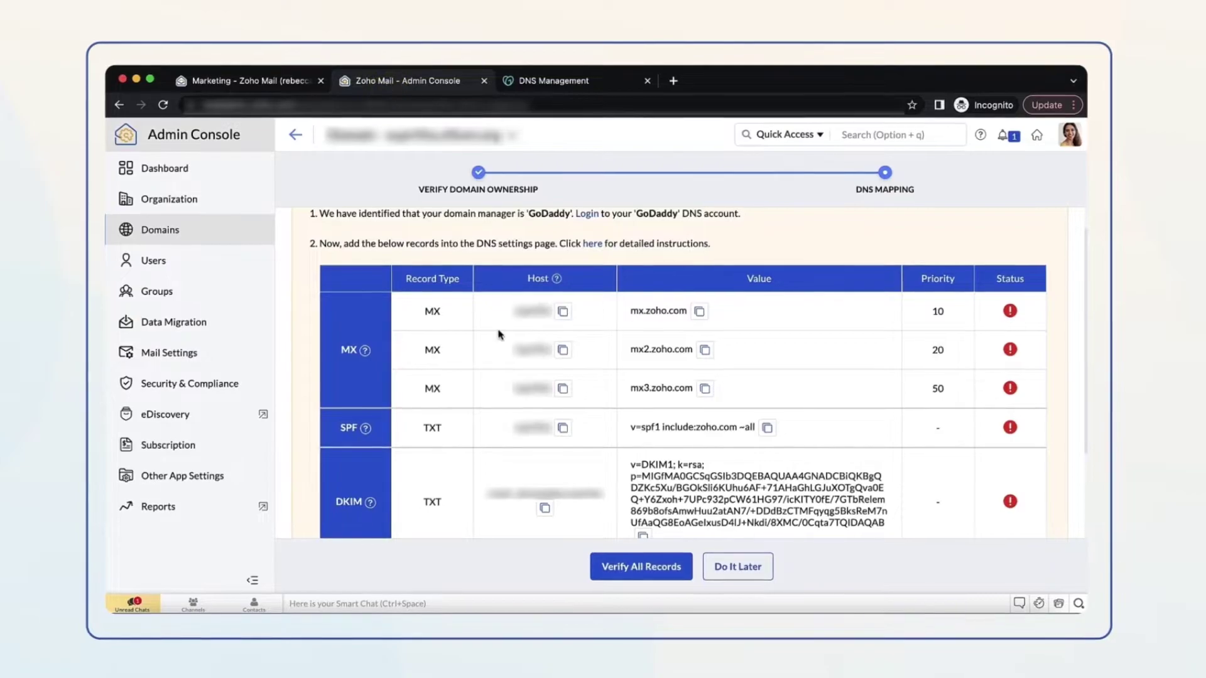
# Fill in the third MX record: Zoho host, priority 50, value mx3.zoho.com, TTL 1/2 Hour
pyautogui.hotkey('ctrl', 'Tab')
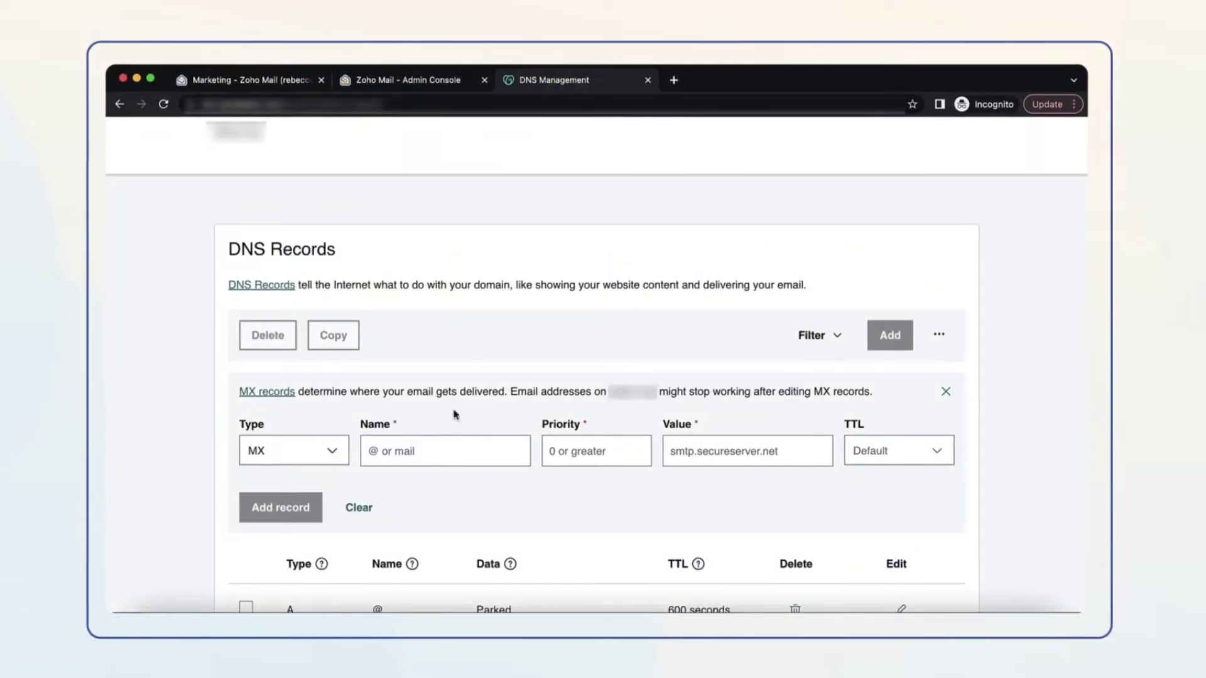
pyautogui.hotkey('ctrl', 'v')
pyautogui.click(566, 452)
pyautogui.write('50')
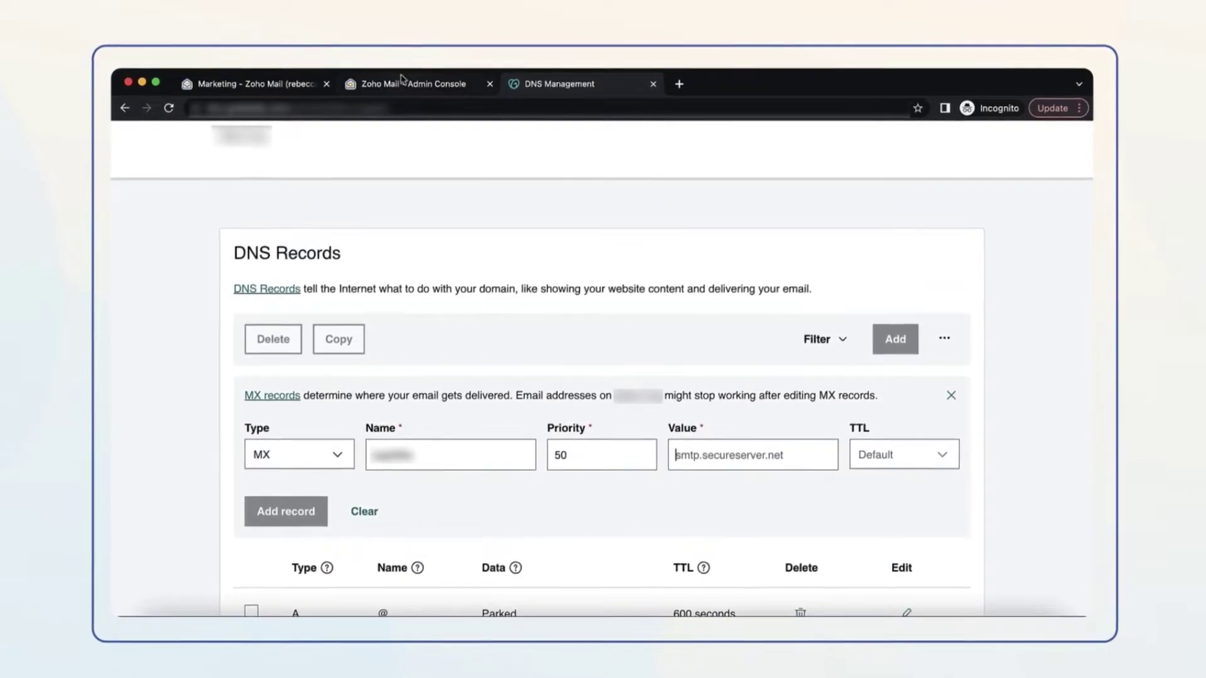
pyautogui.click(401, 80)
pyautogui.click(715, 387)
pyautogui.click(596, 82)
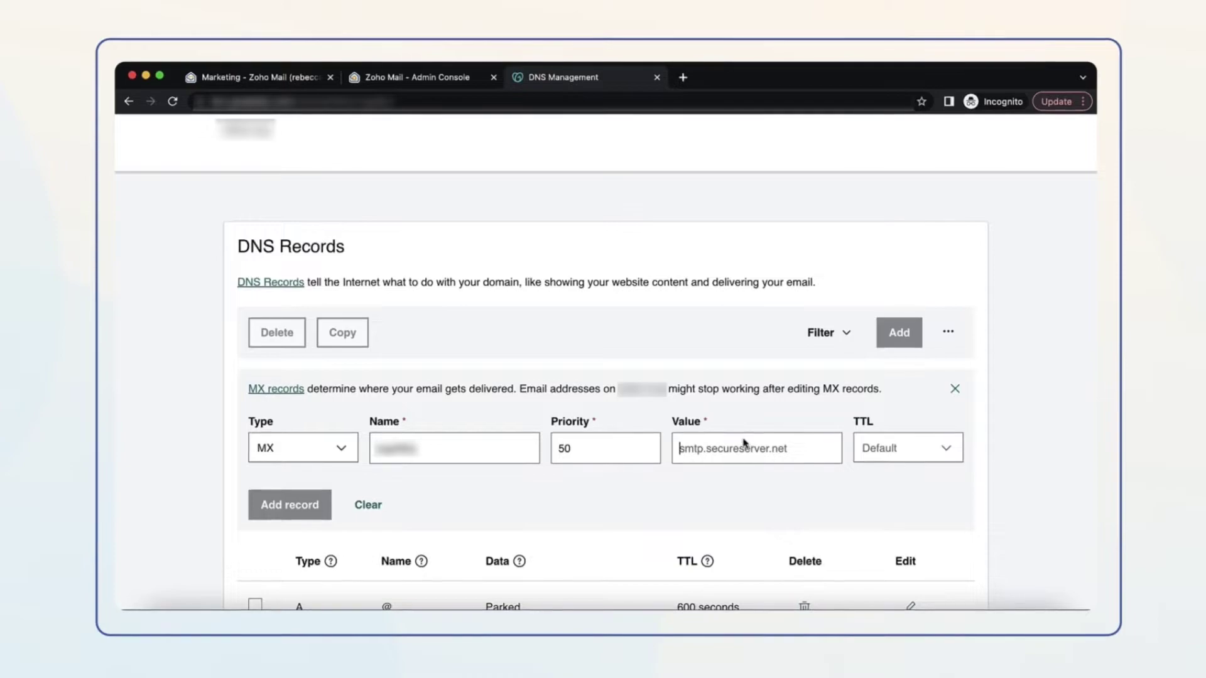
pyautogui.press('super+v')
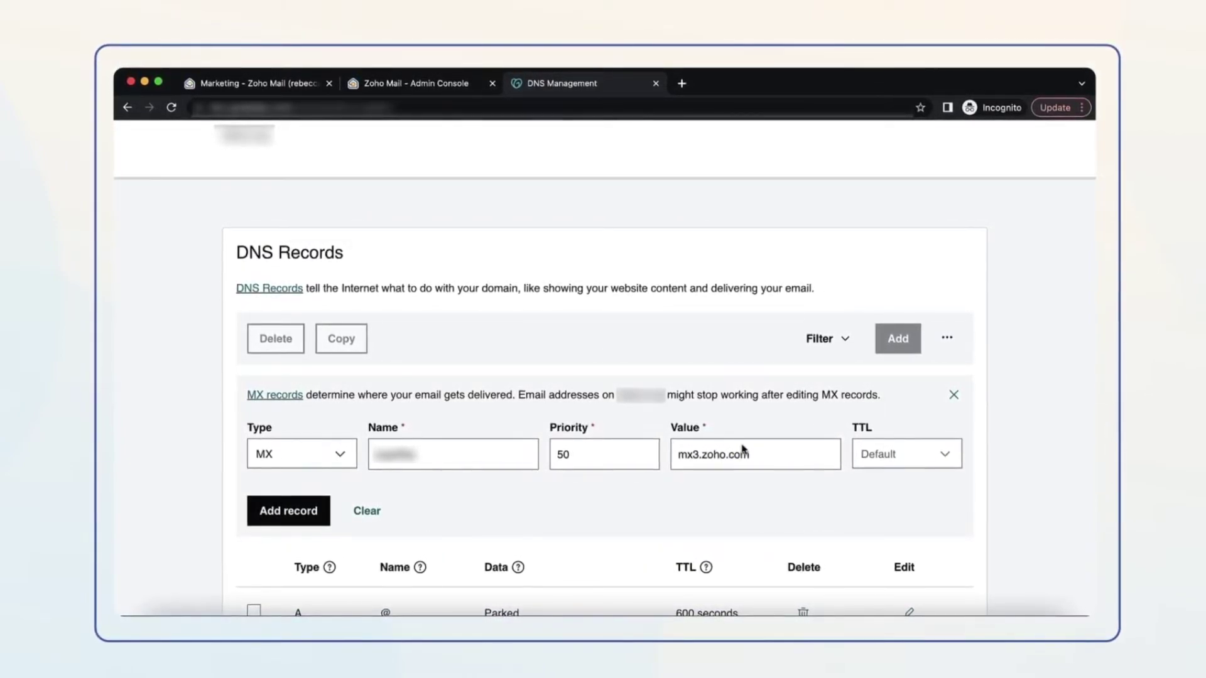
pyautogui.click(886, 460)
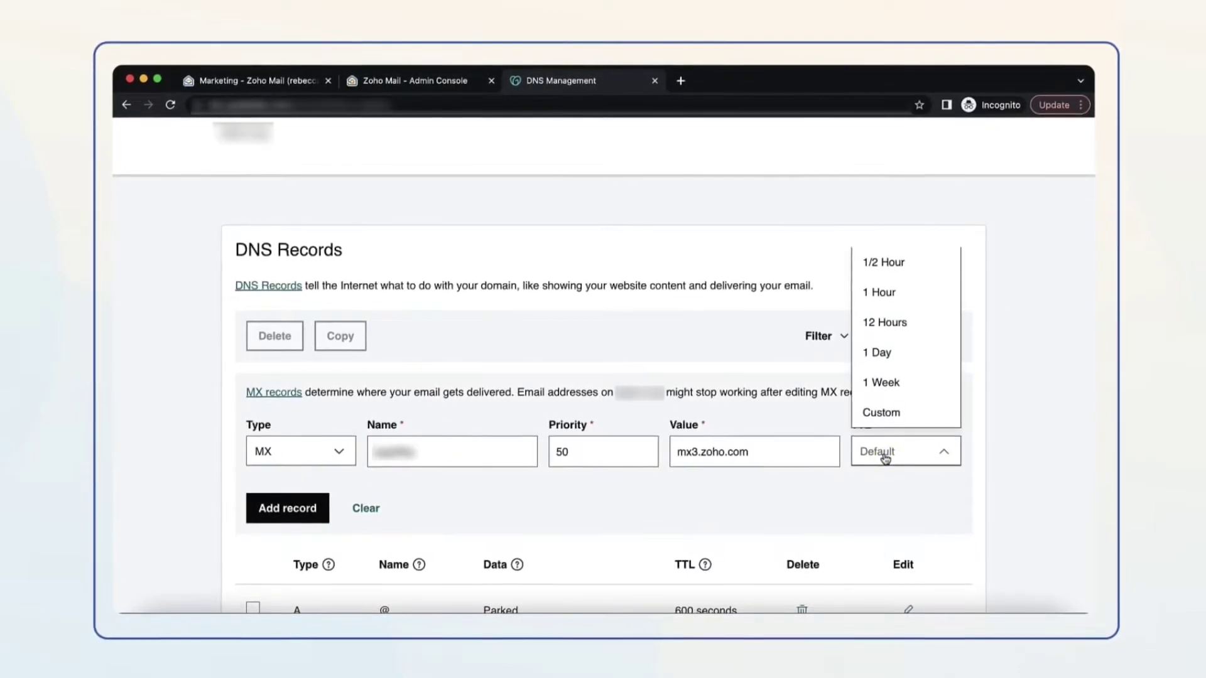
pyautogui.click(879, 263)
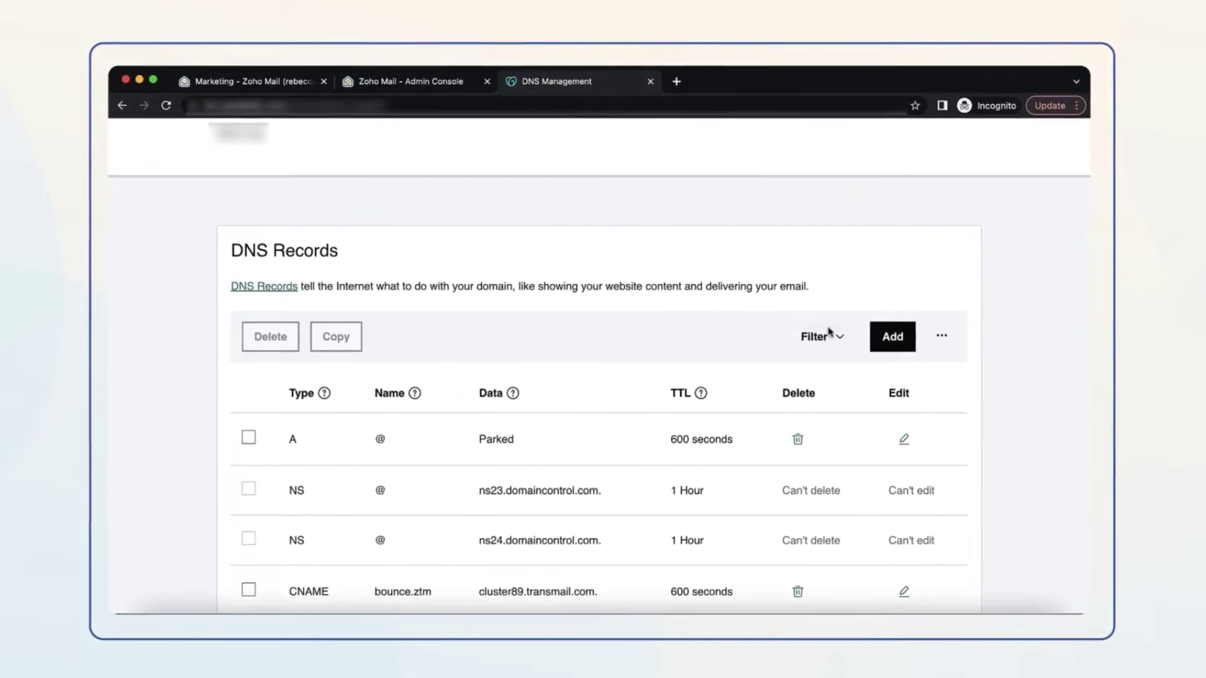
# Start a TXT record and copy the SPF host name from Zoho for it
pyautogui.click(891, 337)
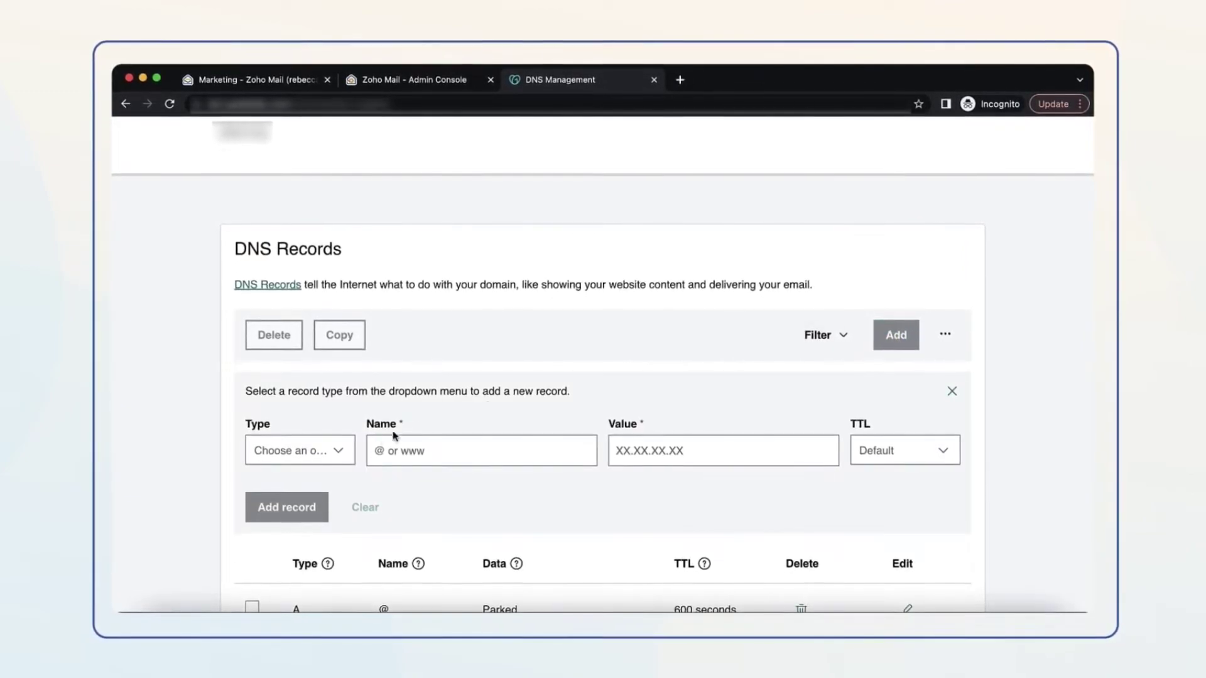
pyautogui.click(333, 452)
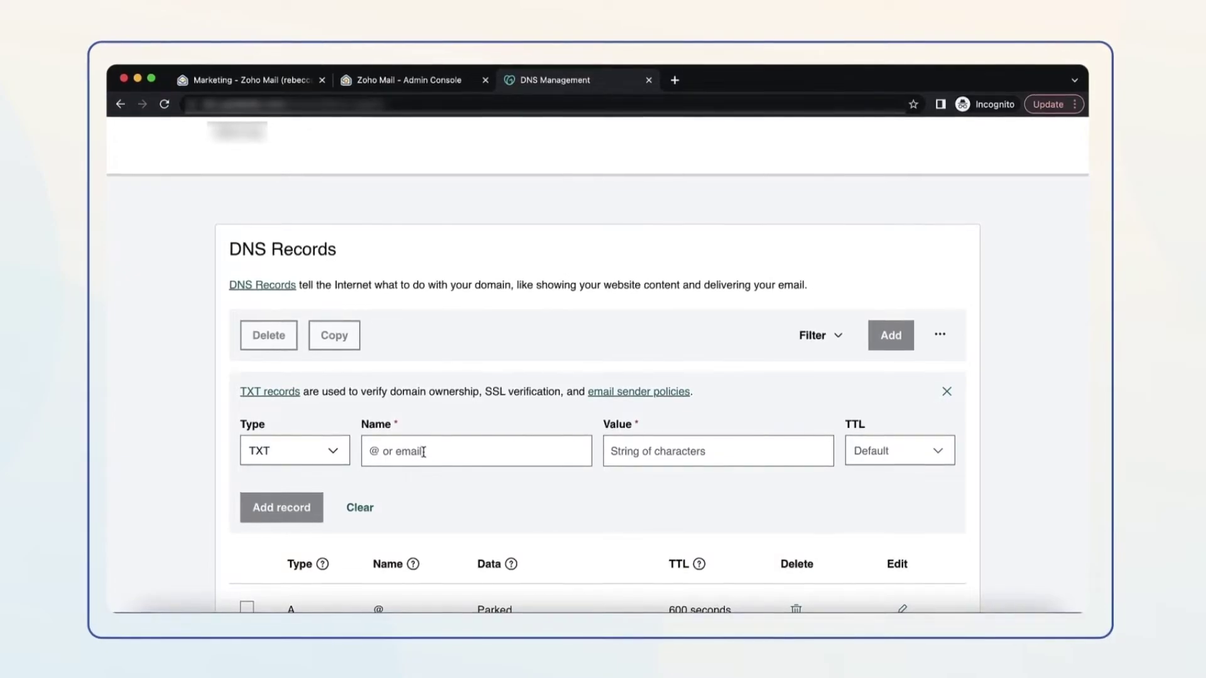
pyautogui.click(399, 81)
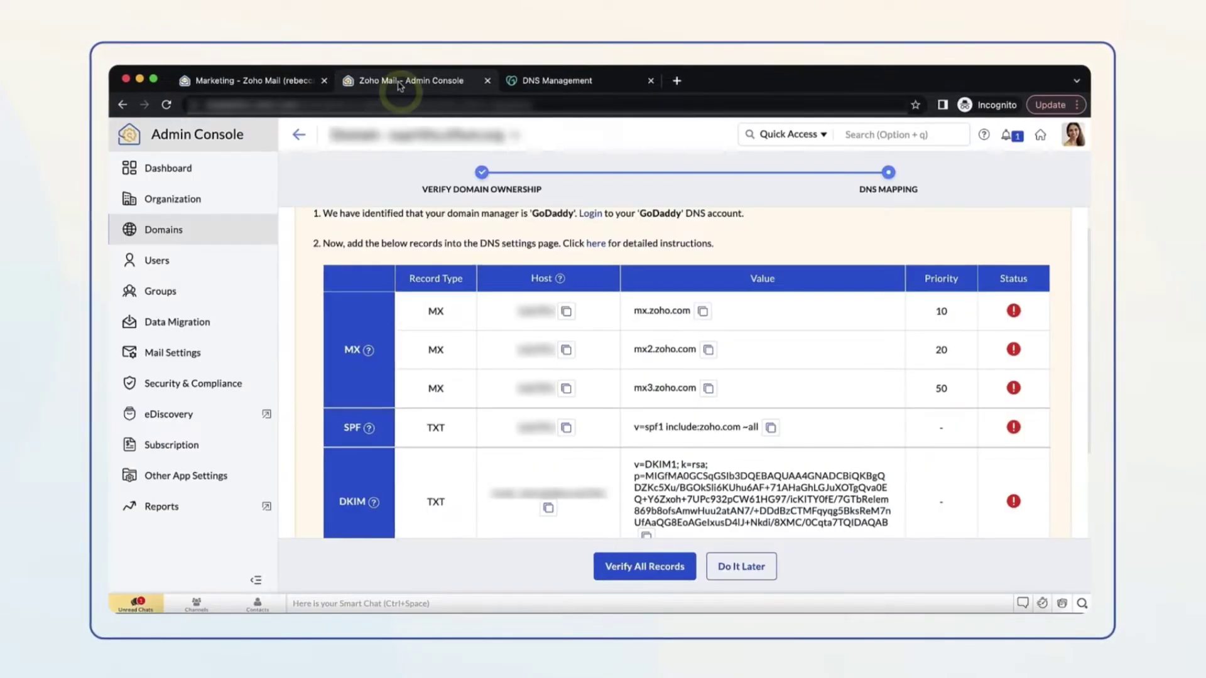
pyautogui.click(568, 432)
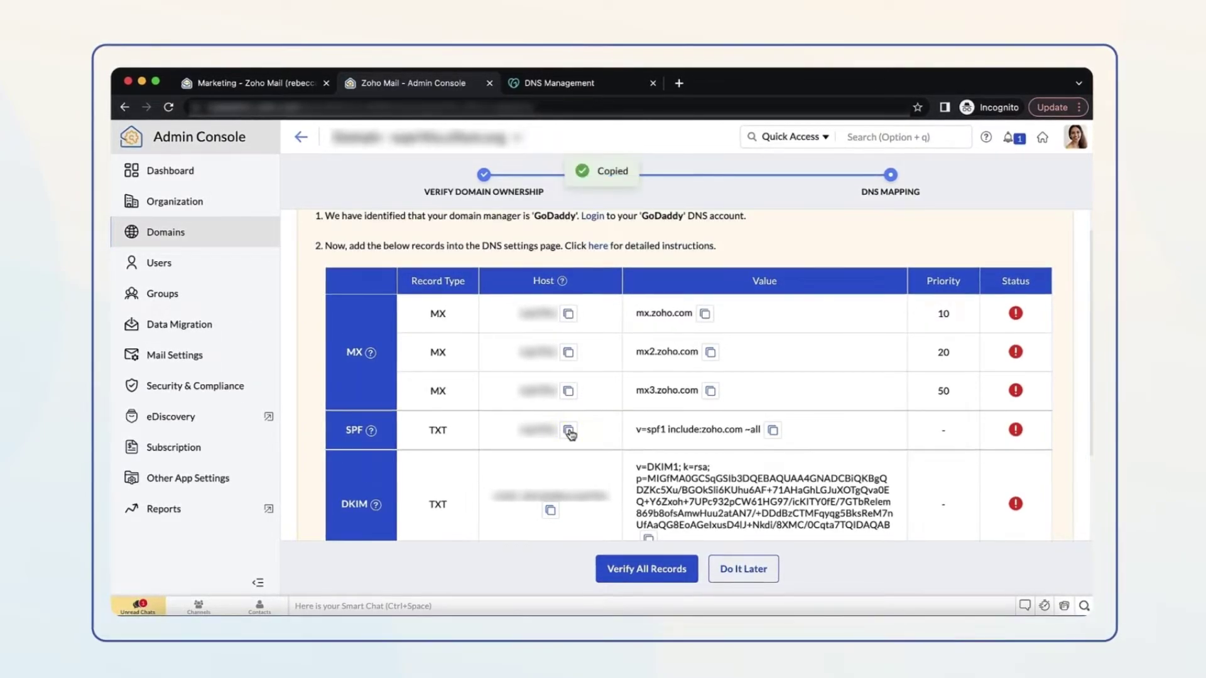
pyautogui.click(576, 90)
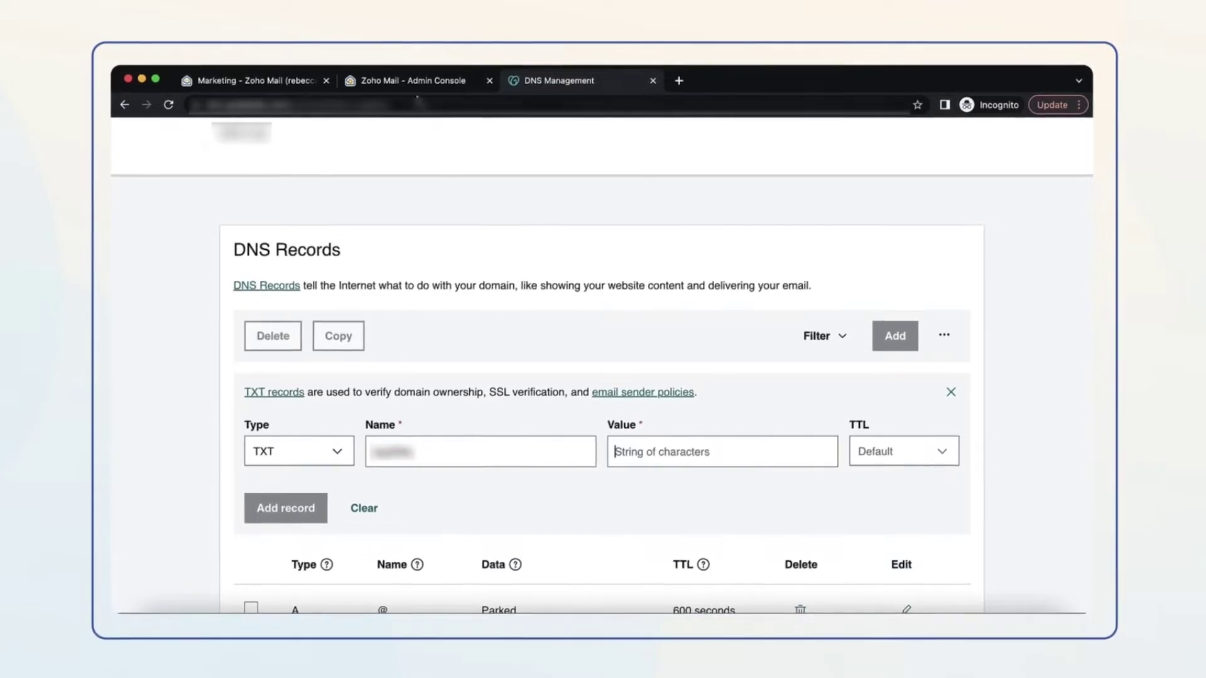
# Enter the value v=spf1 include:zoho.com ~all with a 1/2 Hour TTL and save
pyautogui.click(352, 80)
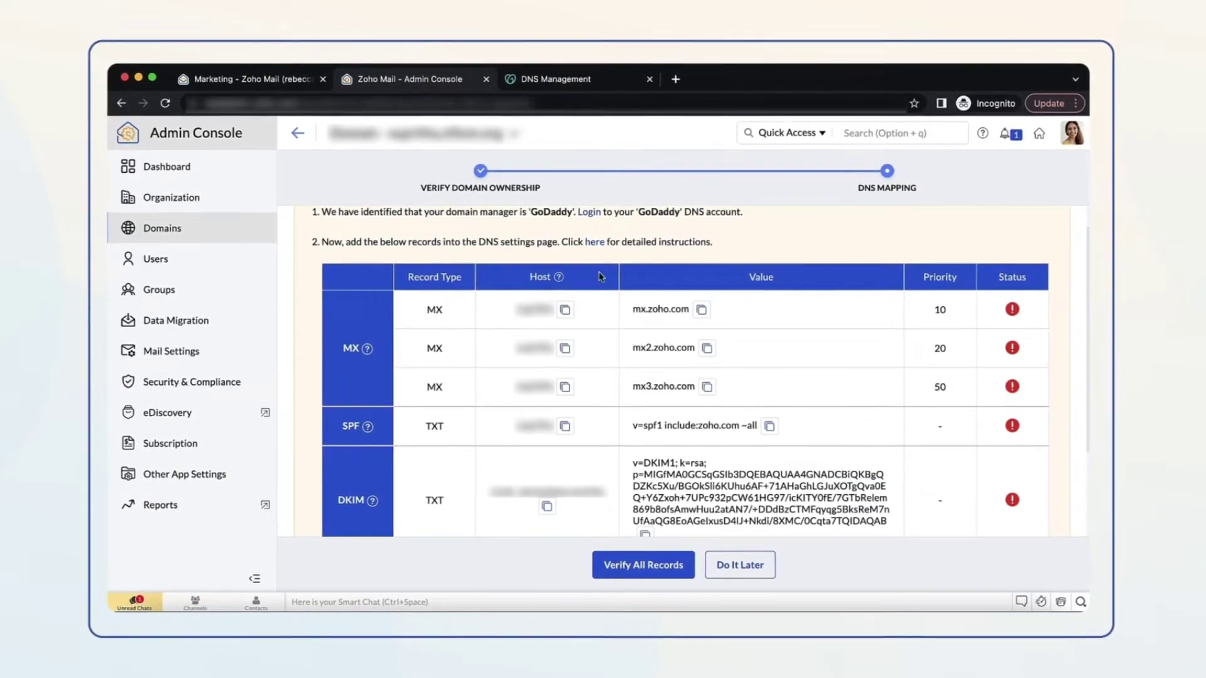
pyautogui.click(769, 429)
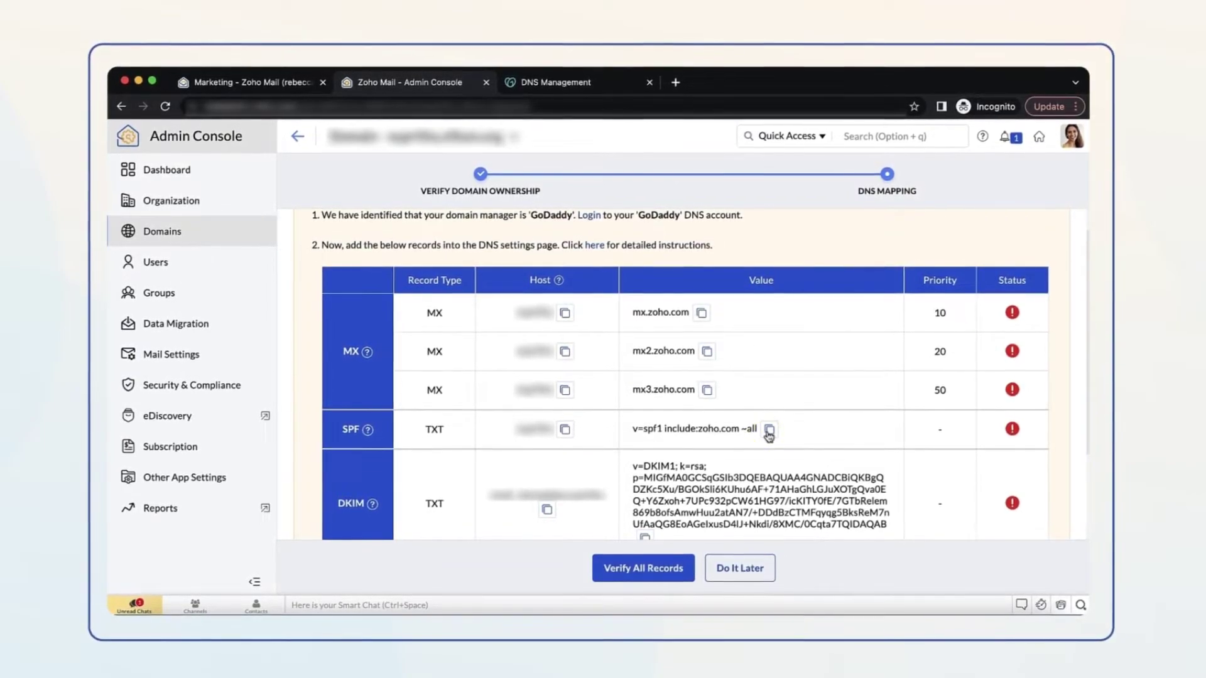
pyautogui.click(601, 88)
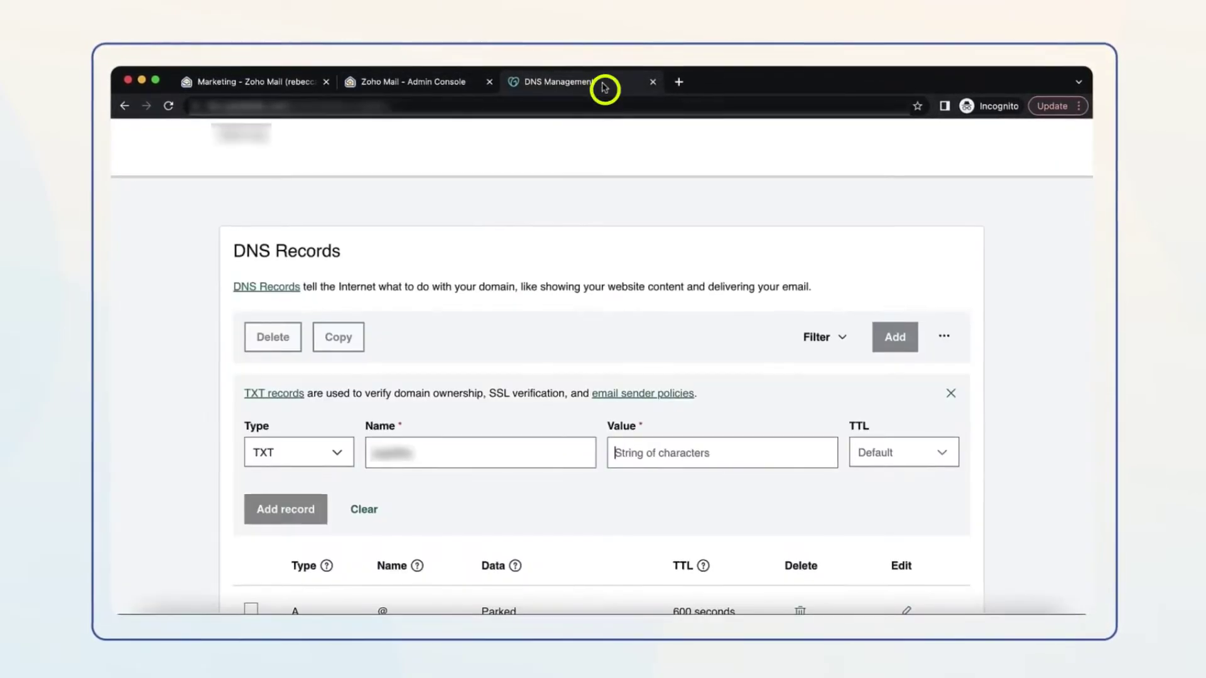
pyautogui.press('super+v')
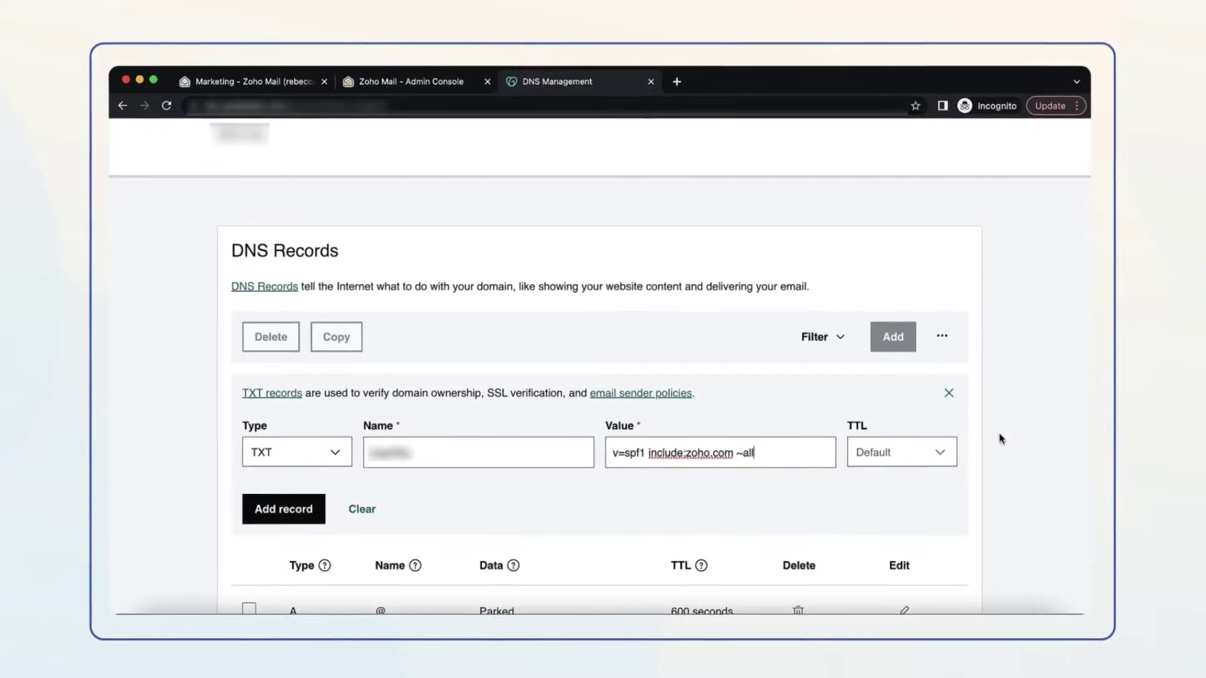
pyautogui.click(928, 455)
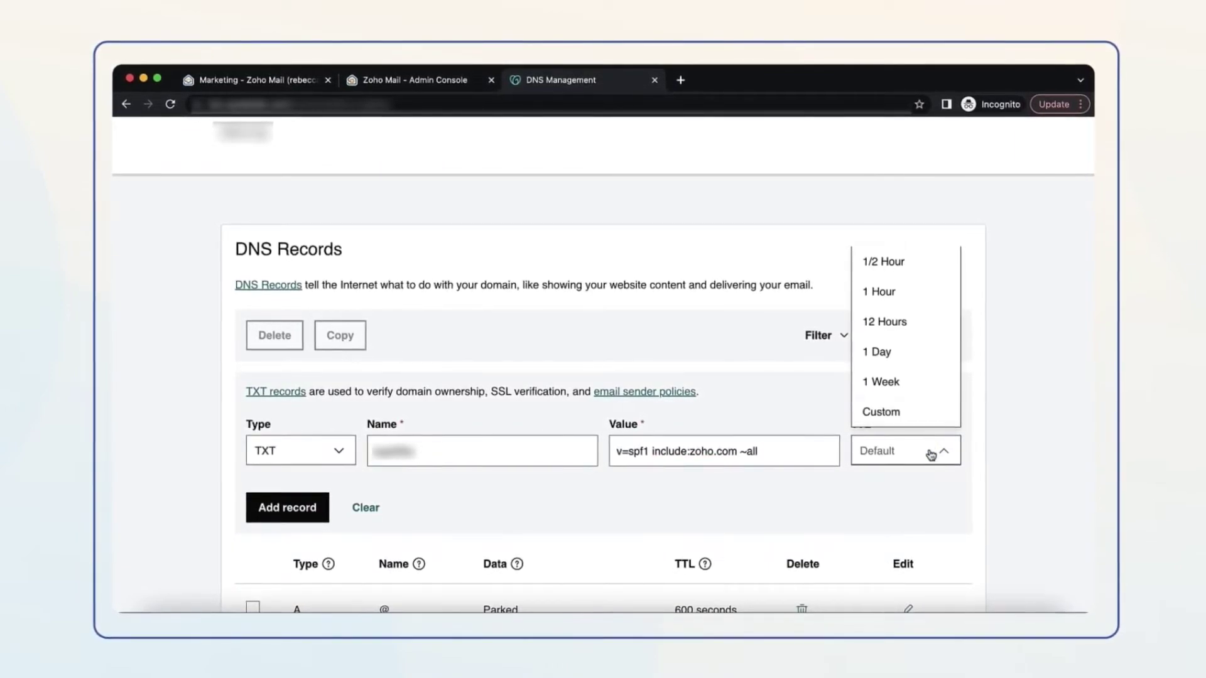
pyautogui.click(917, 275)
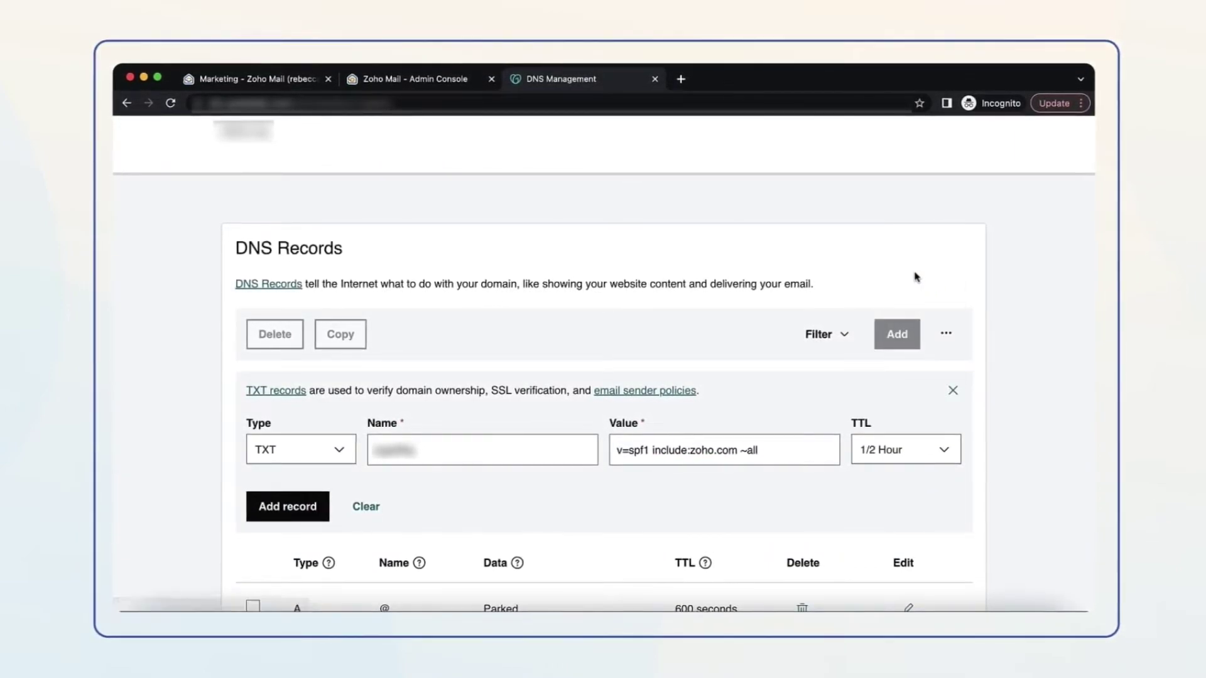
pyautogui.click(269, 512)
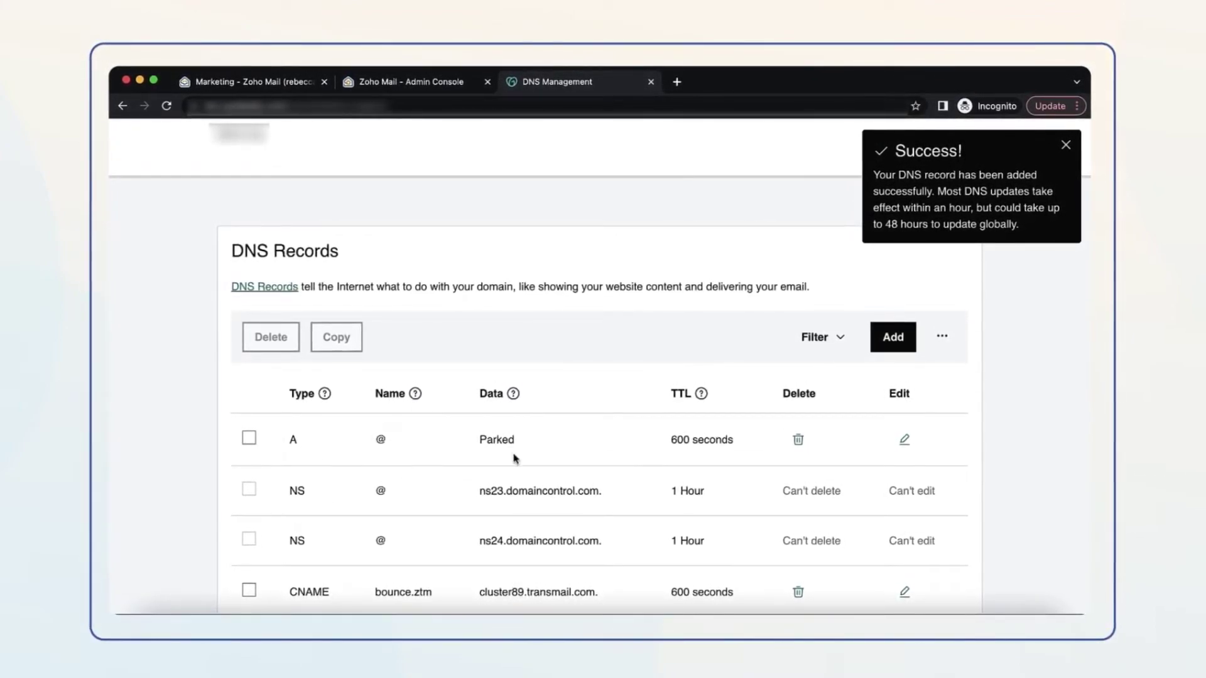
# Start a TXT record and copy the DKIM host name from Zoho for it
pyautogui.click(902, 339)
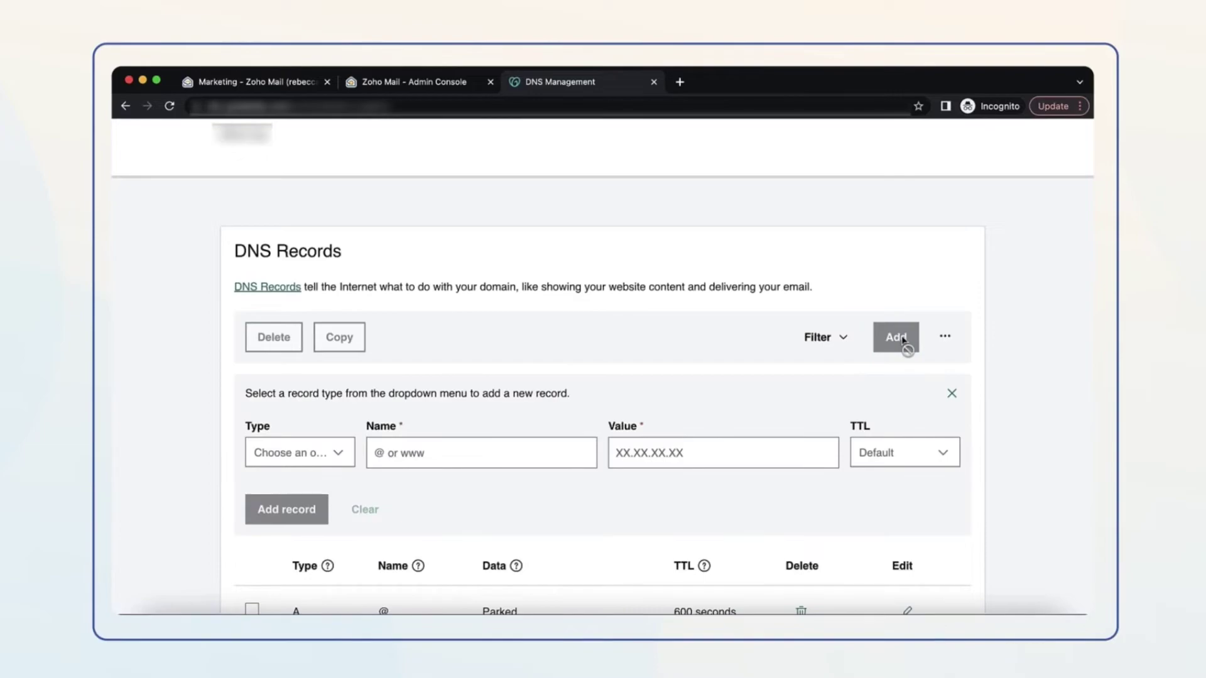
pyautogui.click(342, 462)
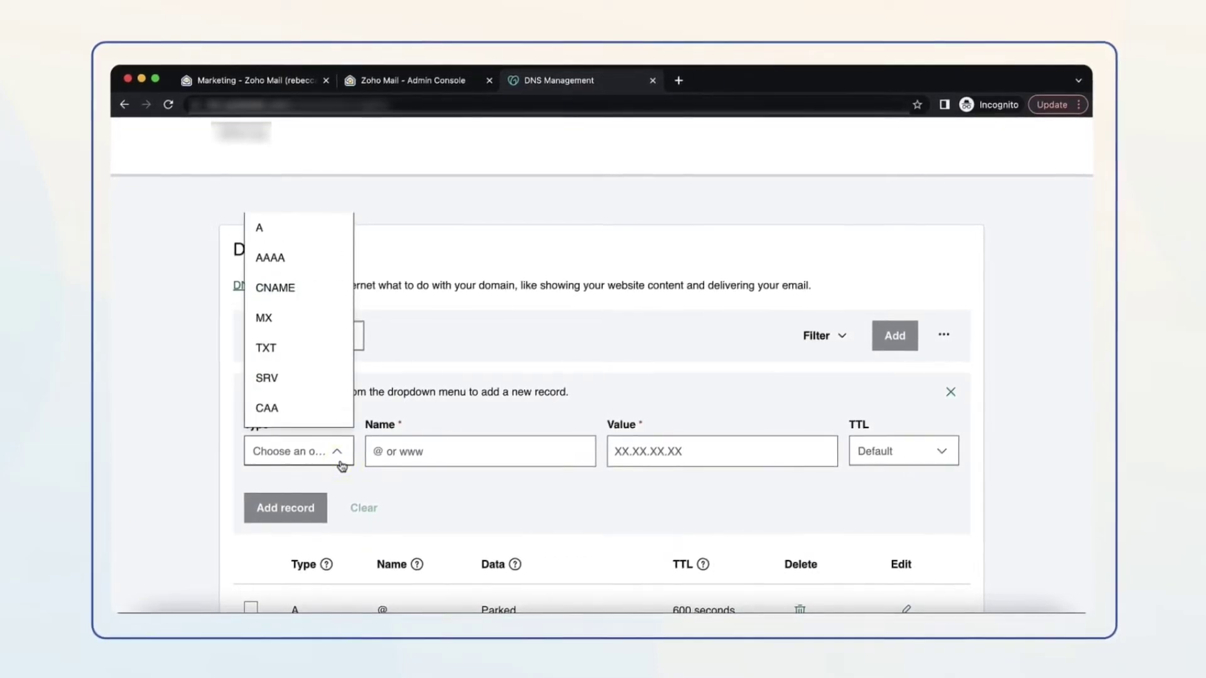
pyautogui.click(319, 352)
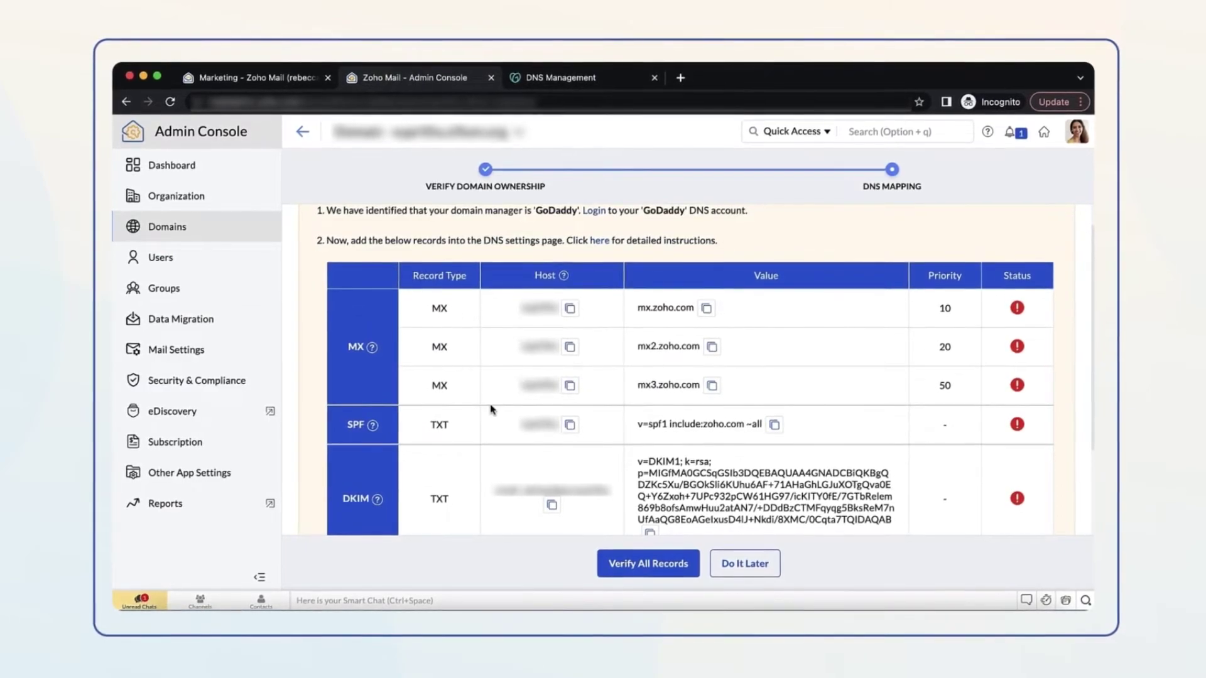
pyautogui.click(552, 510)
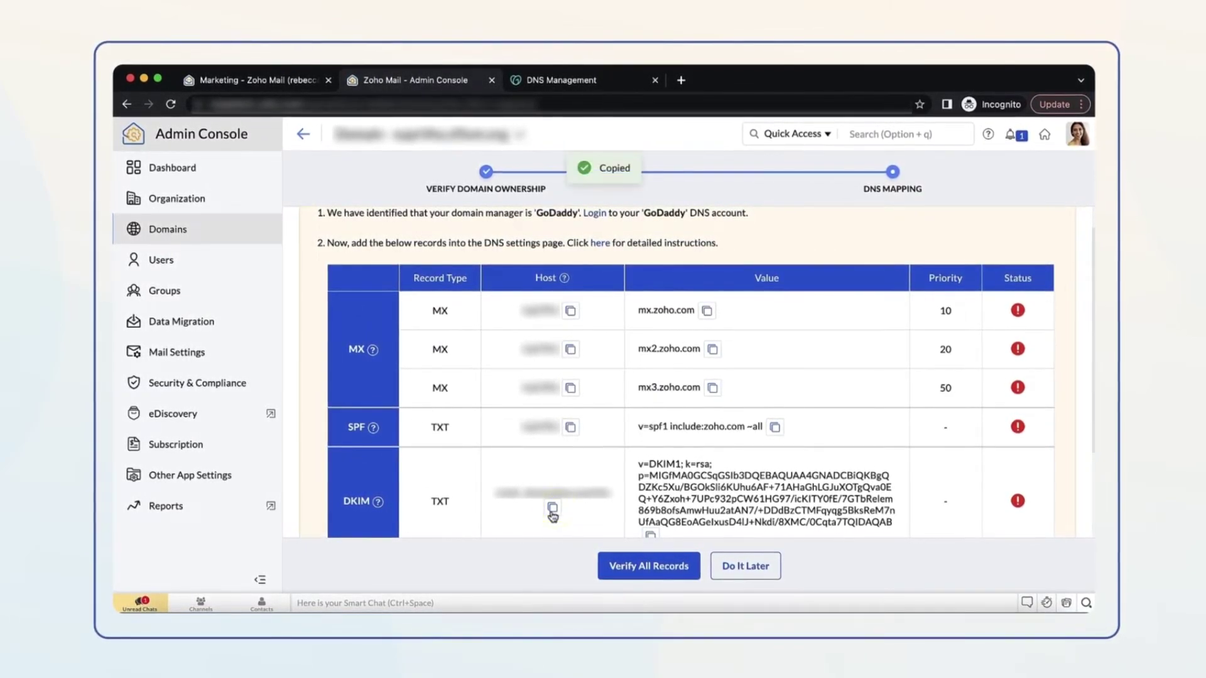
pyautogui.click(565, 82)
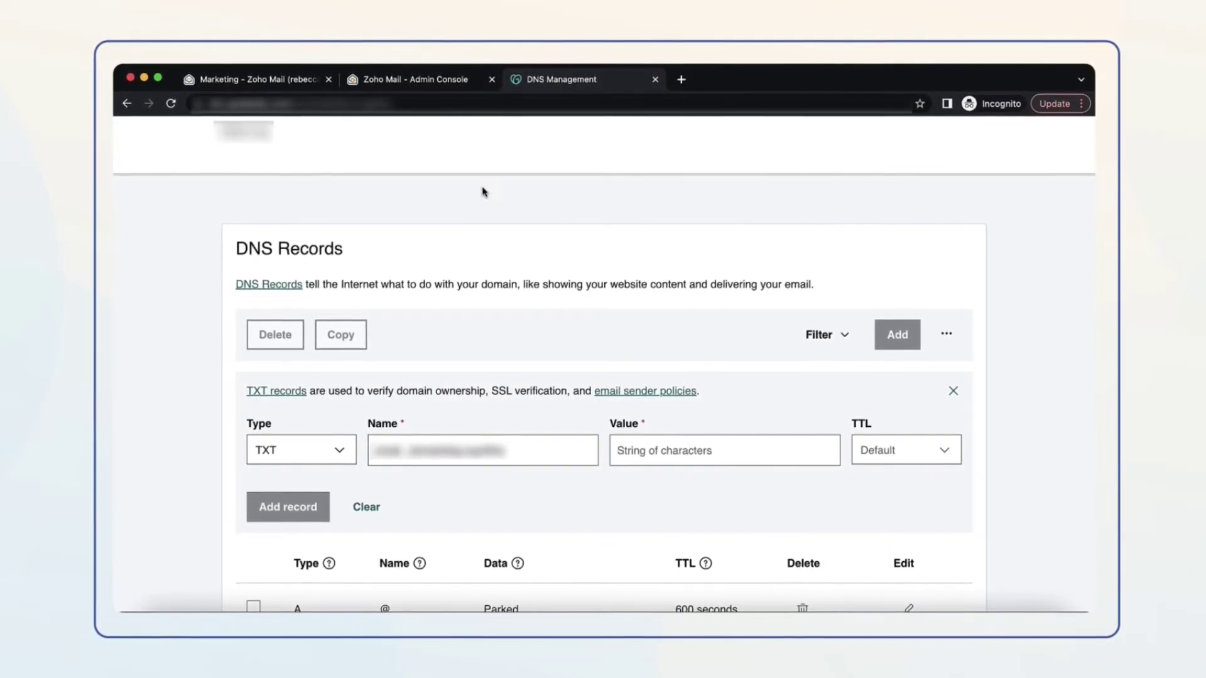
# Paste the long v=DKIM1; k=rsa; value, set TTL to 1/2 Hour, and save
pyautogui.click(426, 82)
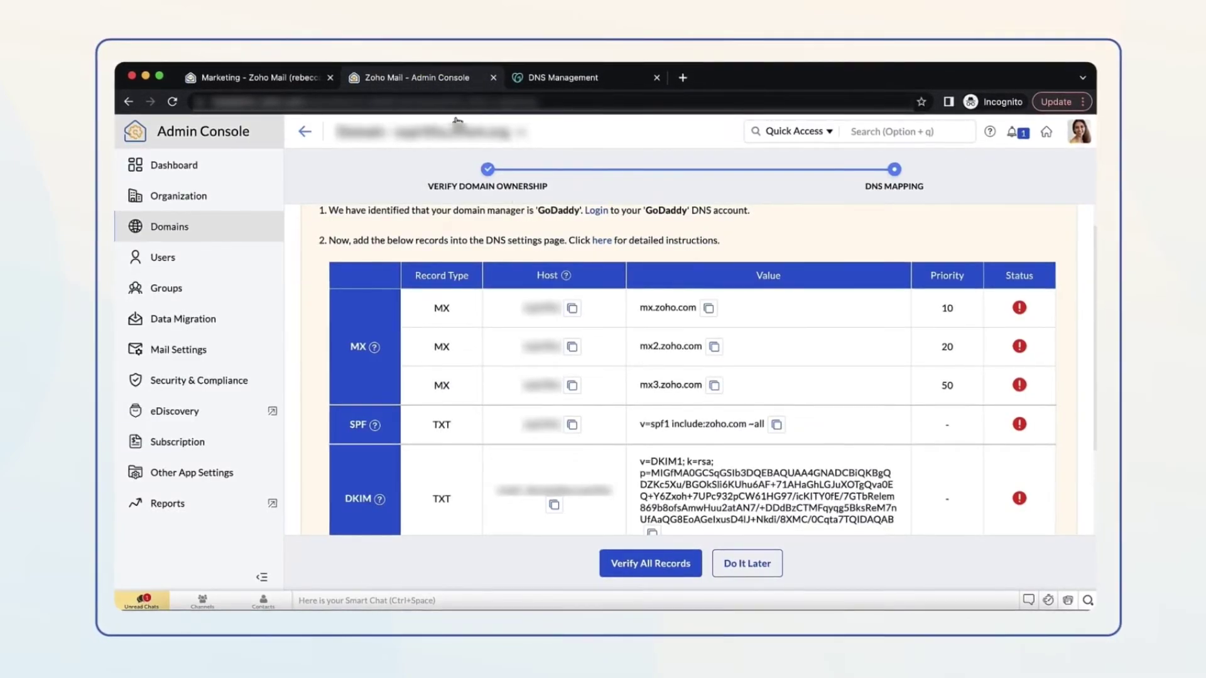
pyautogui.click(656, 534)
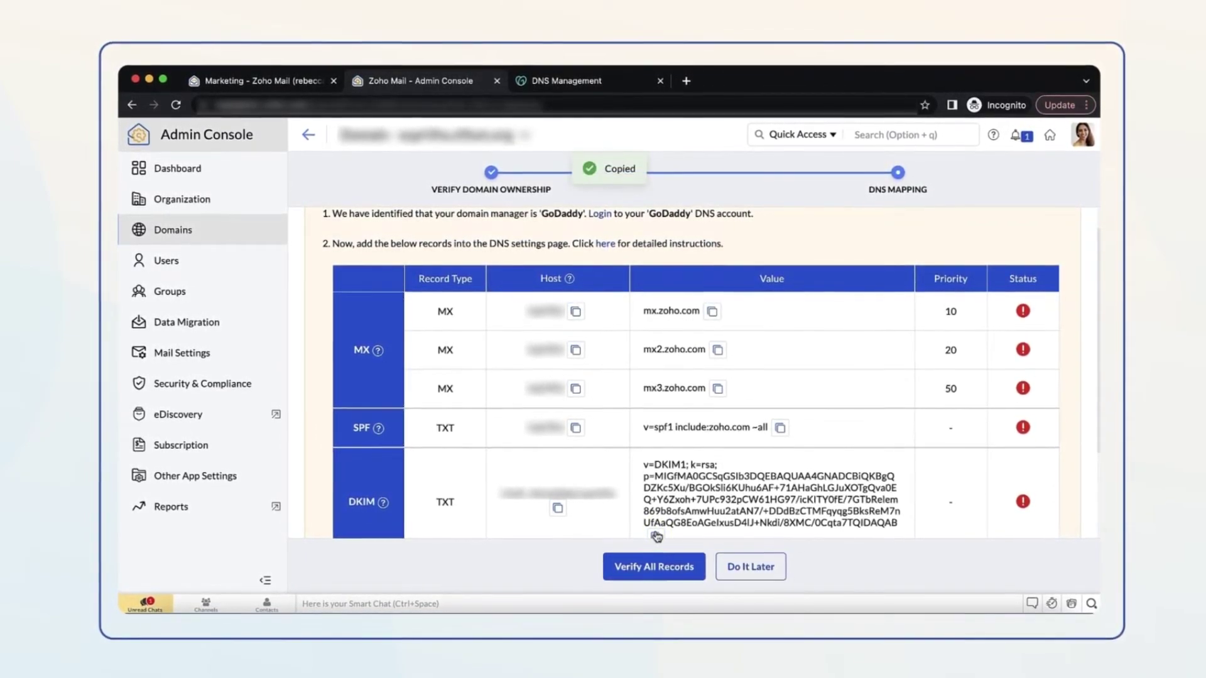
pyautogui.click(583, 88)
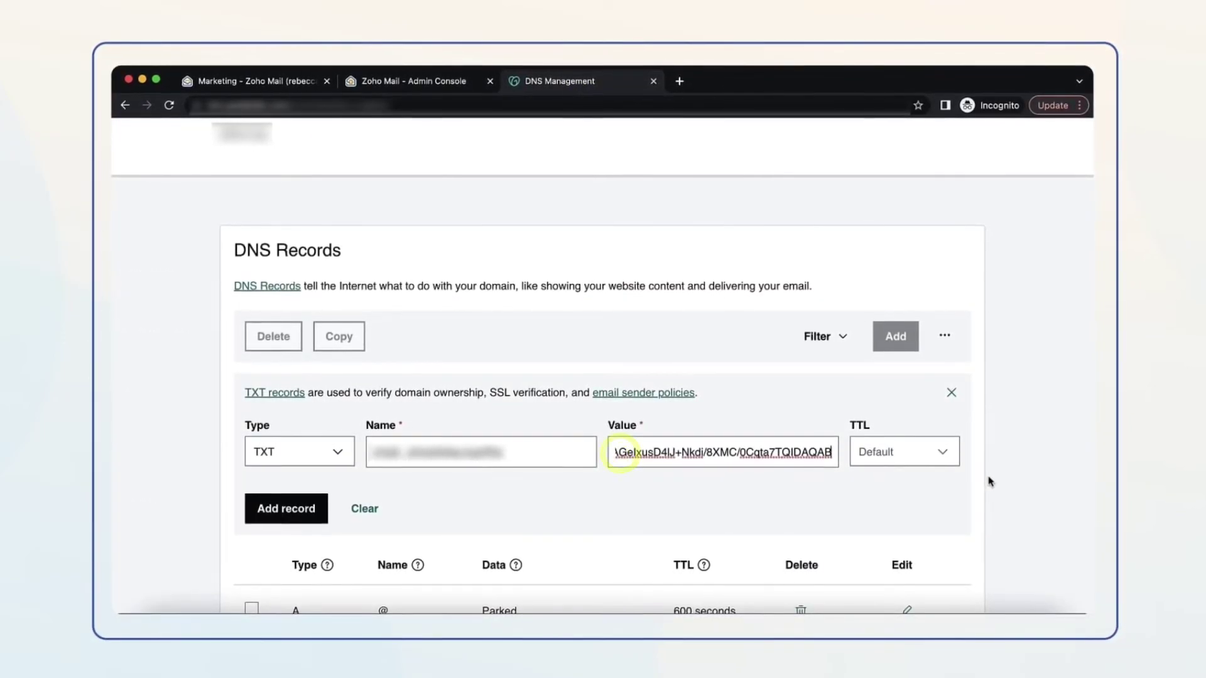
pyautogui.click(940, 463)
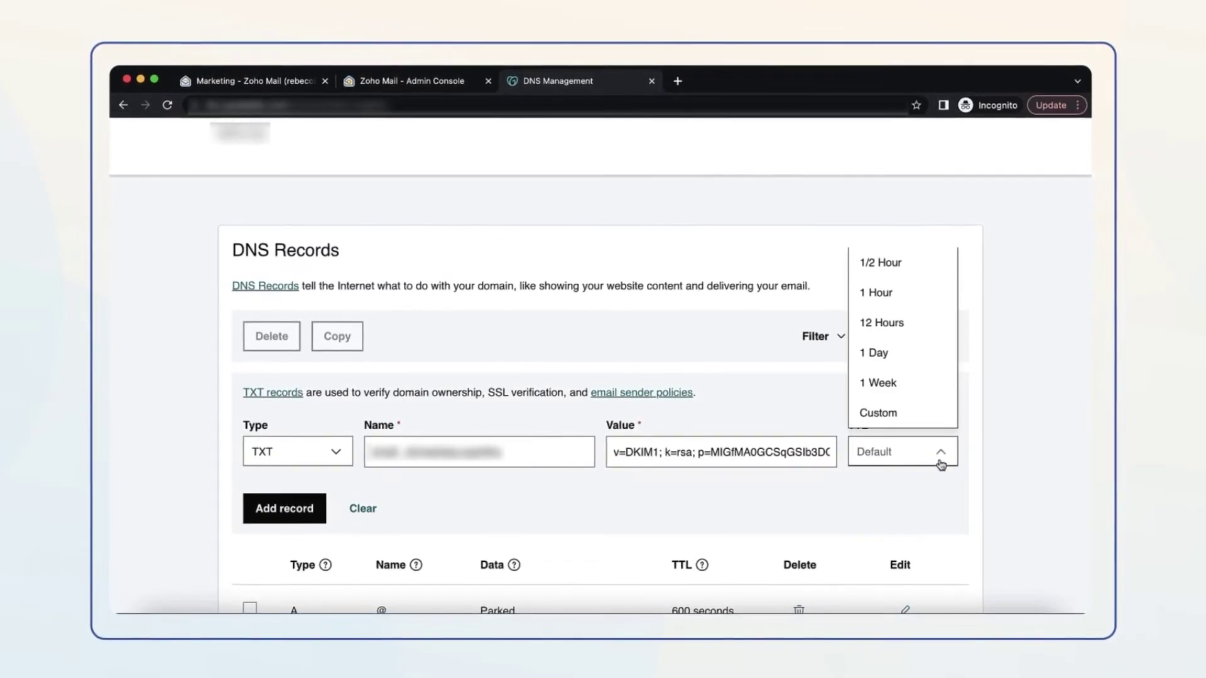
pyautogui.click(911, 278)
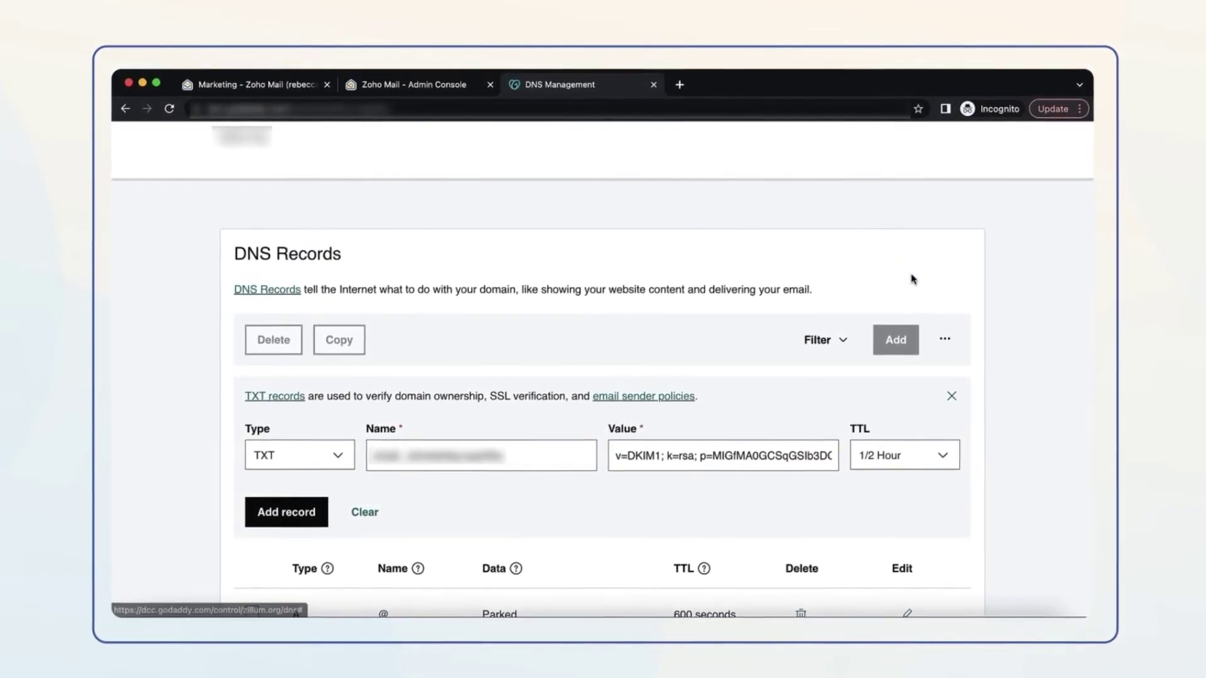
pyautogui.click(277, 519)
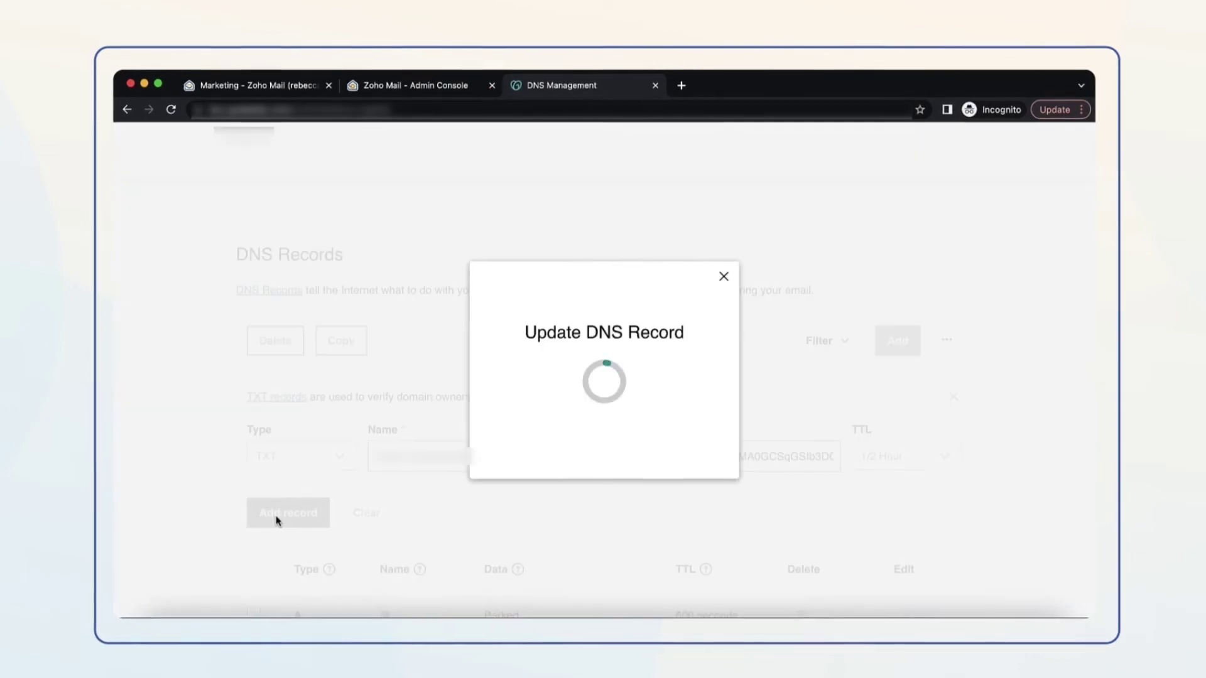